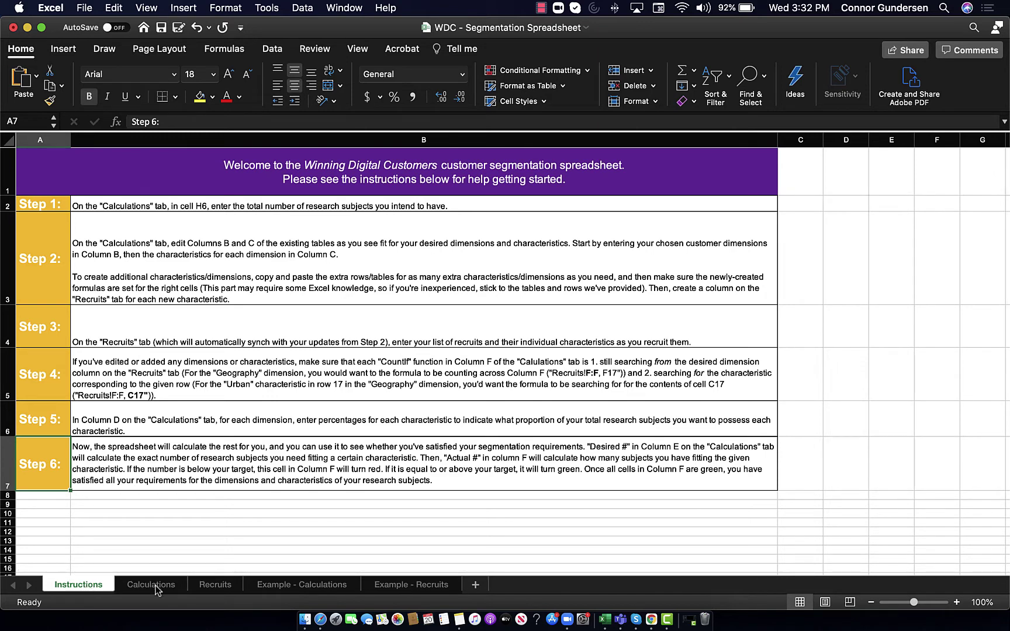
- Preview the Example - Recruits sheet, then go to the empty calculations sheet
click(269, 586)
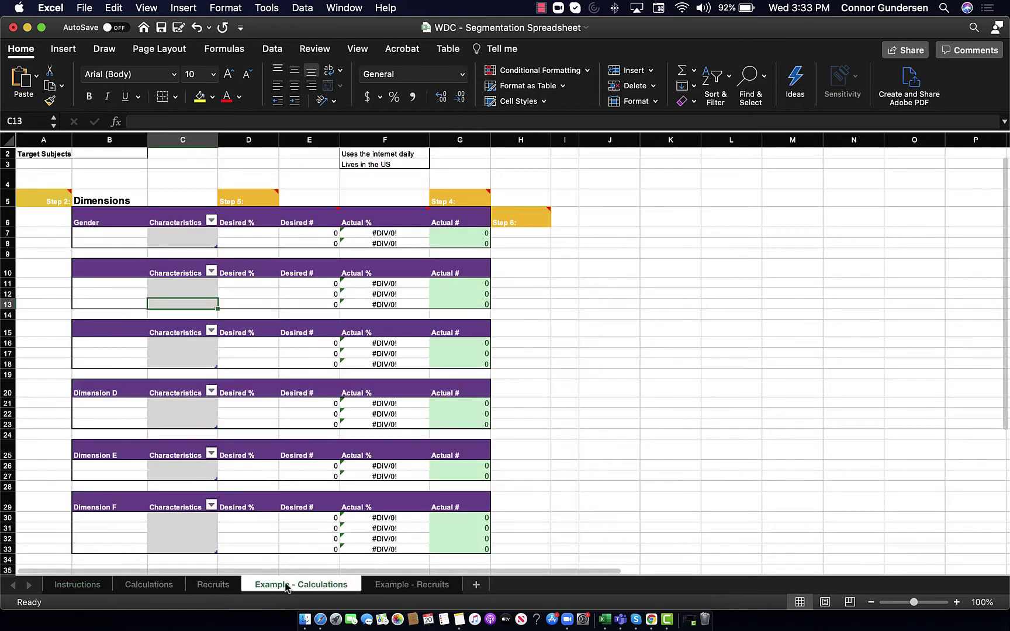
click(425, 587)
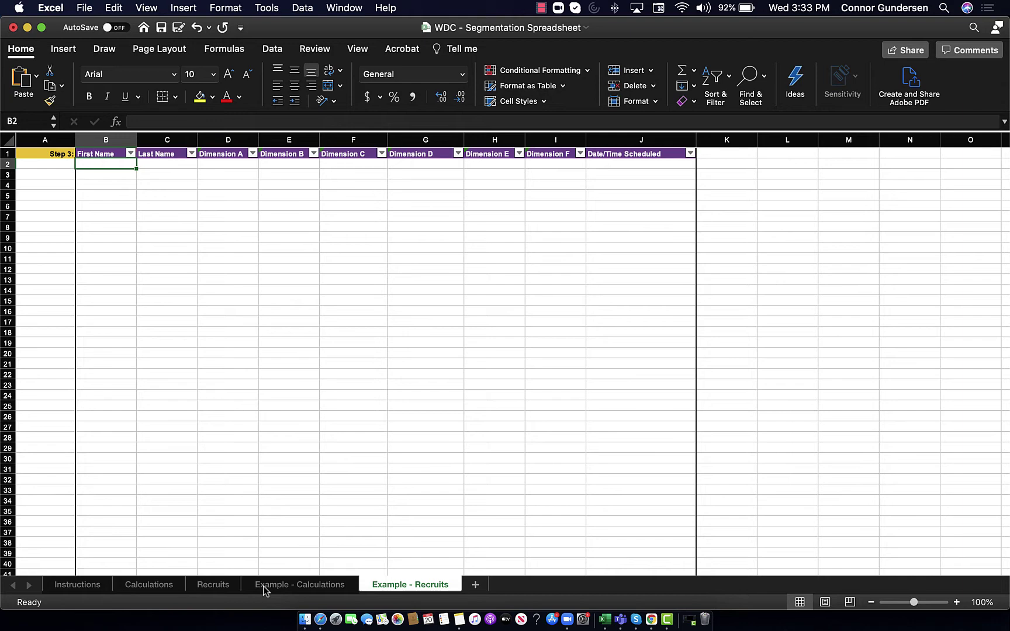
click(162, 586)
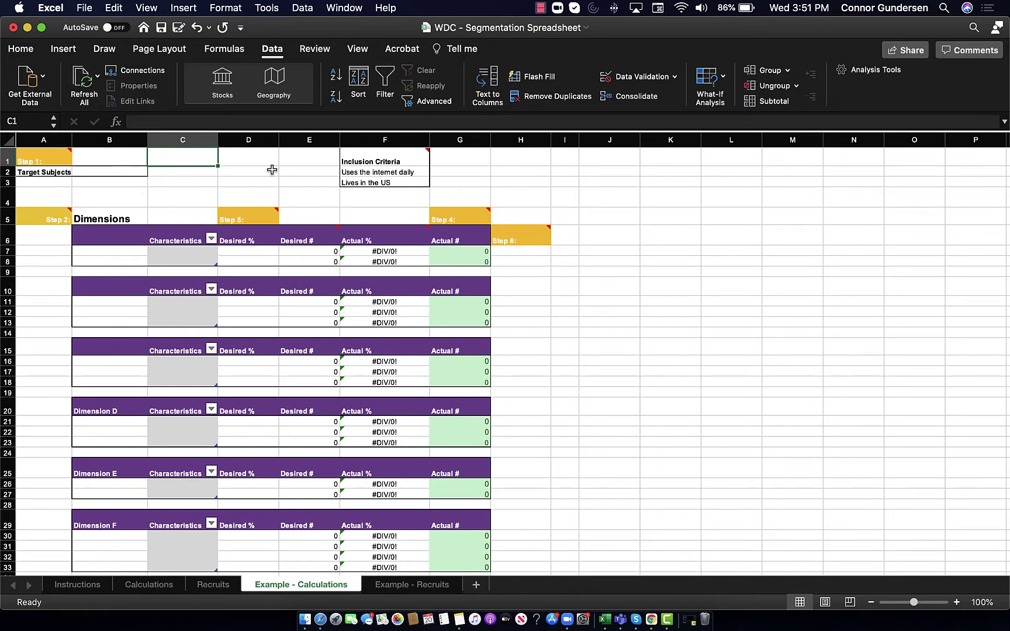
- Enter 20 as the Target Subjects count in cell B2
click(104, 175)
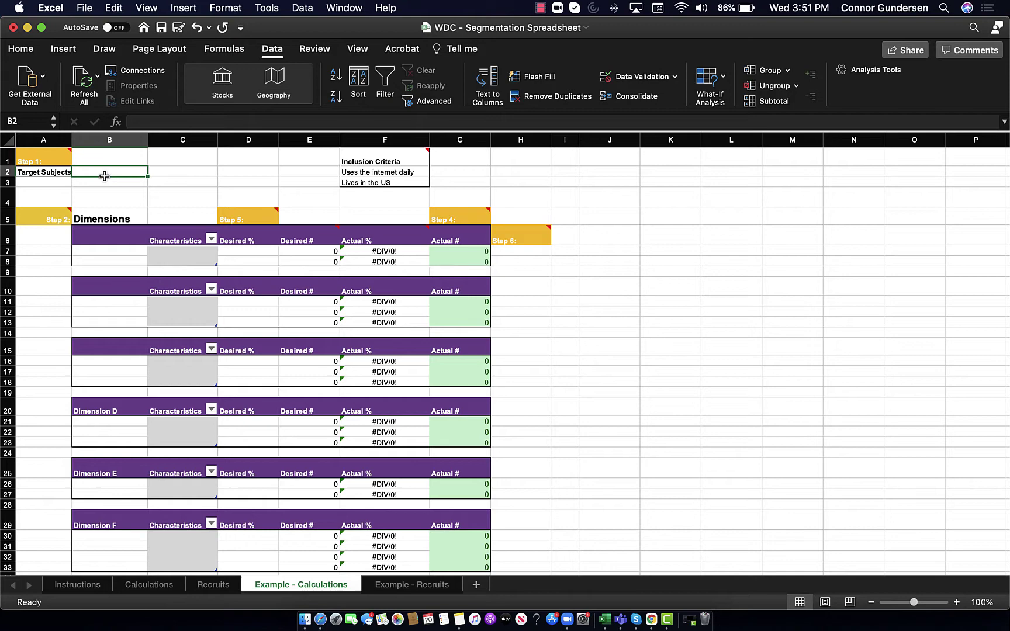
text(20)
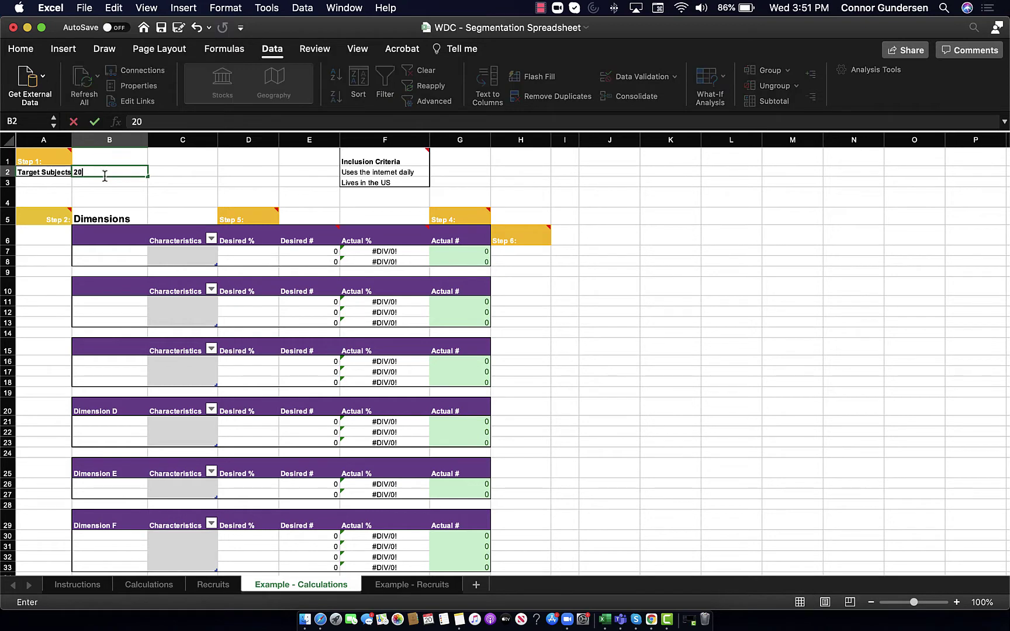
key(Return)
click(104, 171)
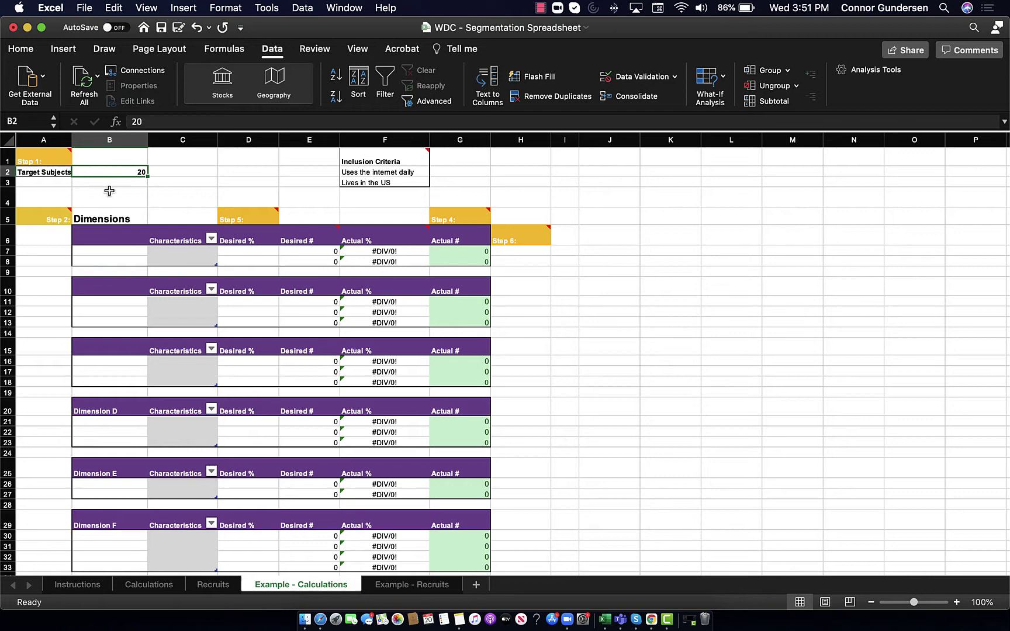
click(42, 194)
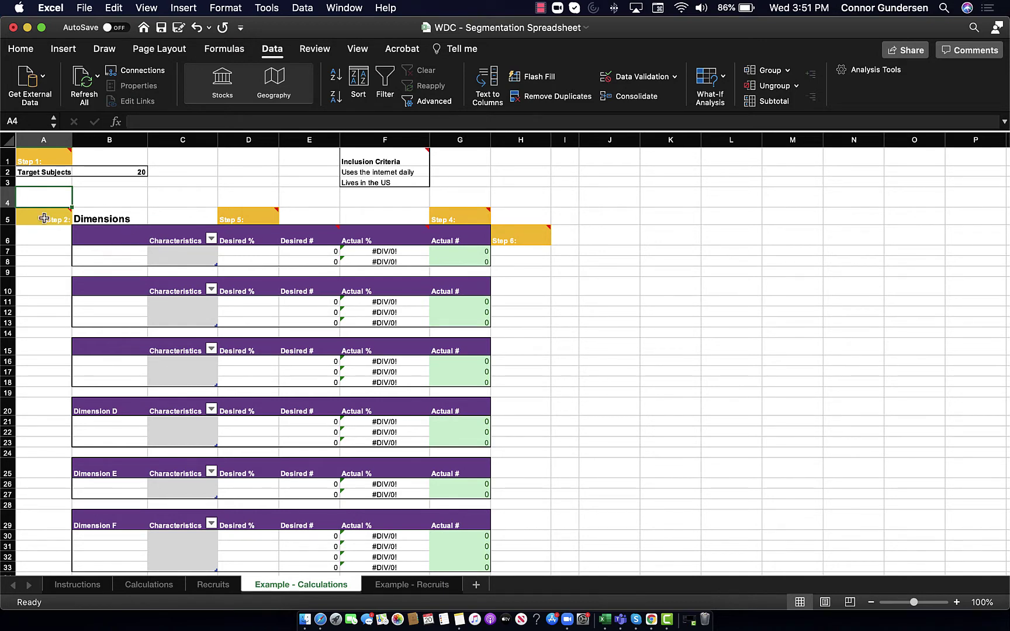
- Name the first dimension table 'Gender' in cell B6
mouse_move(44, 218)
click(40, 239)
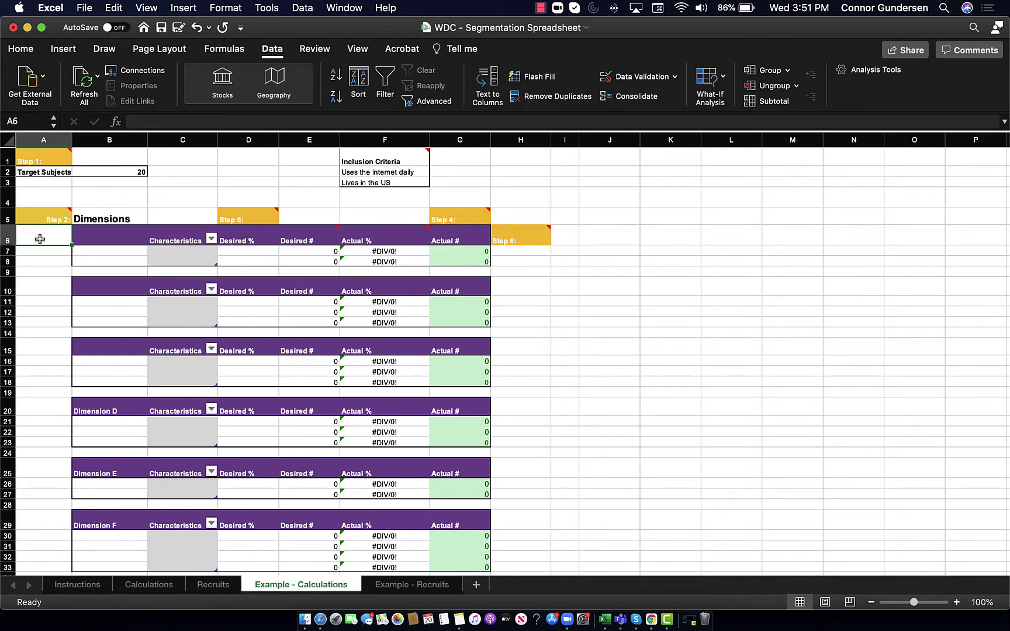
click(106, 235)
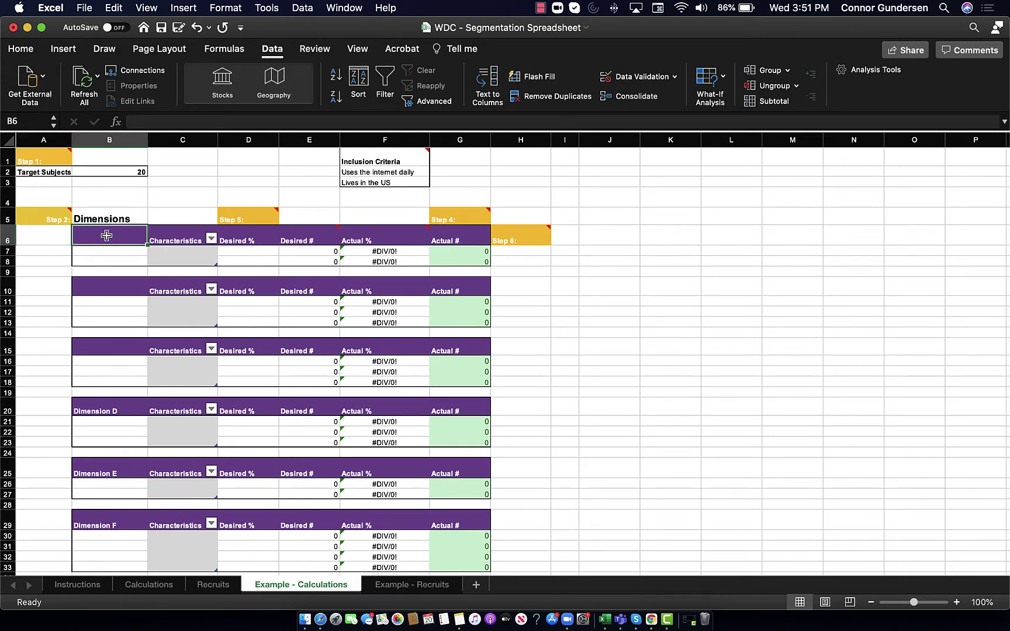
text(Gender)
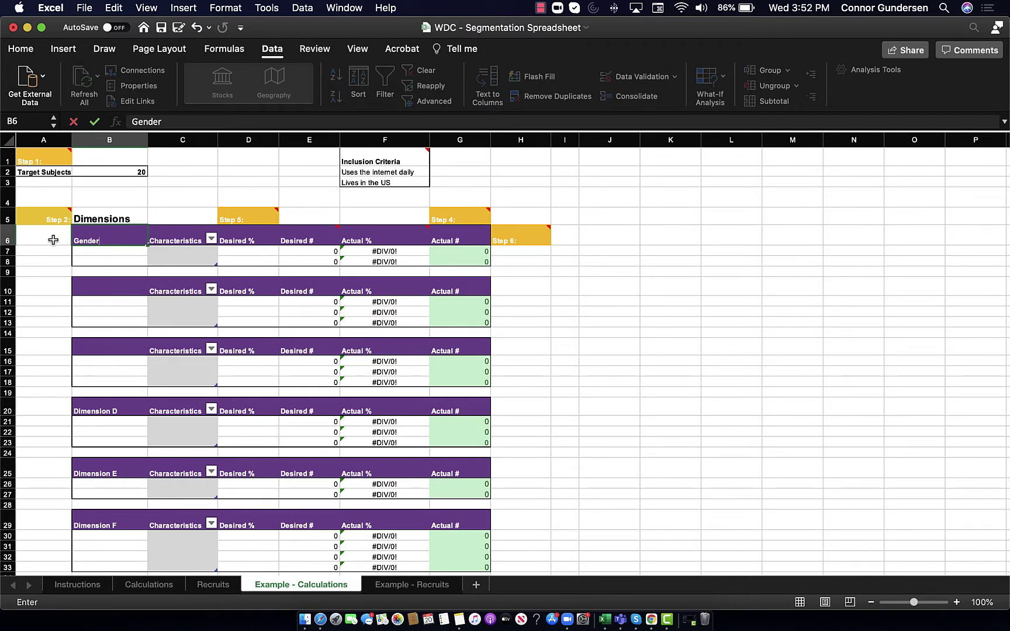
click(54, 240)
click(104, 236)
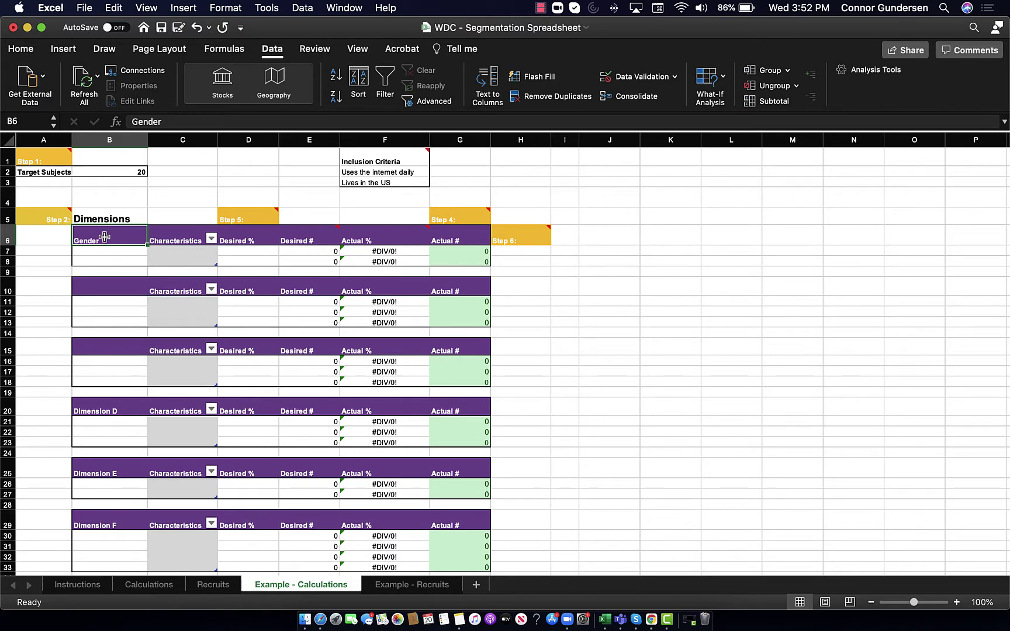
- List Male and Female as the Gender characteristics in C7 and C8
click(187, 254)
text(Male)
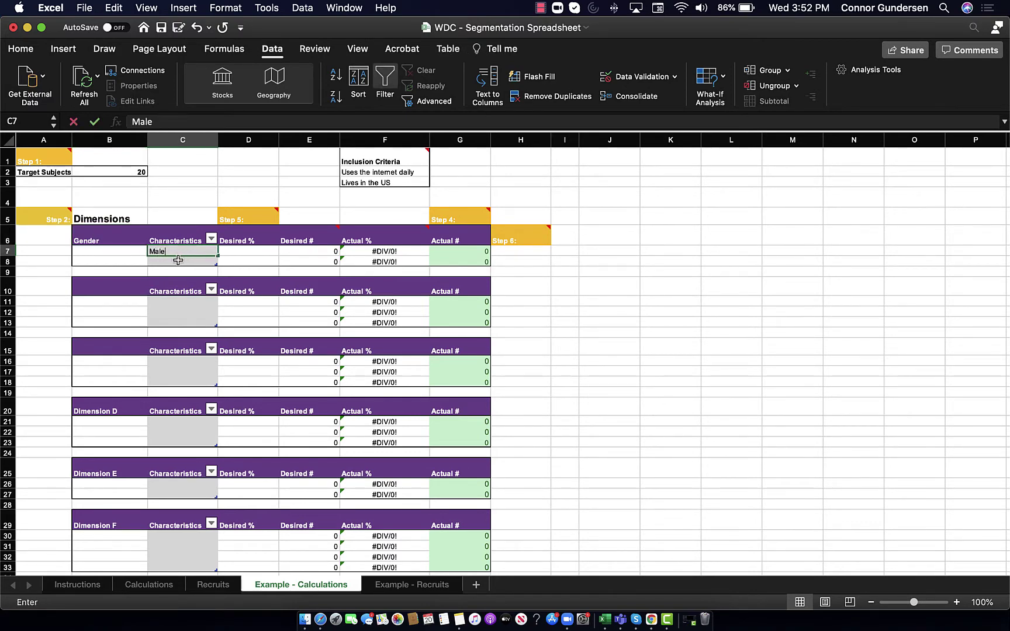
click(178, 261)
text(Female)
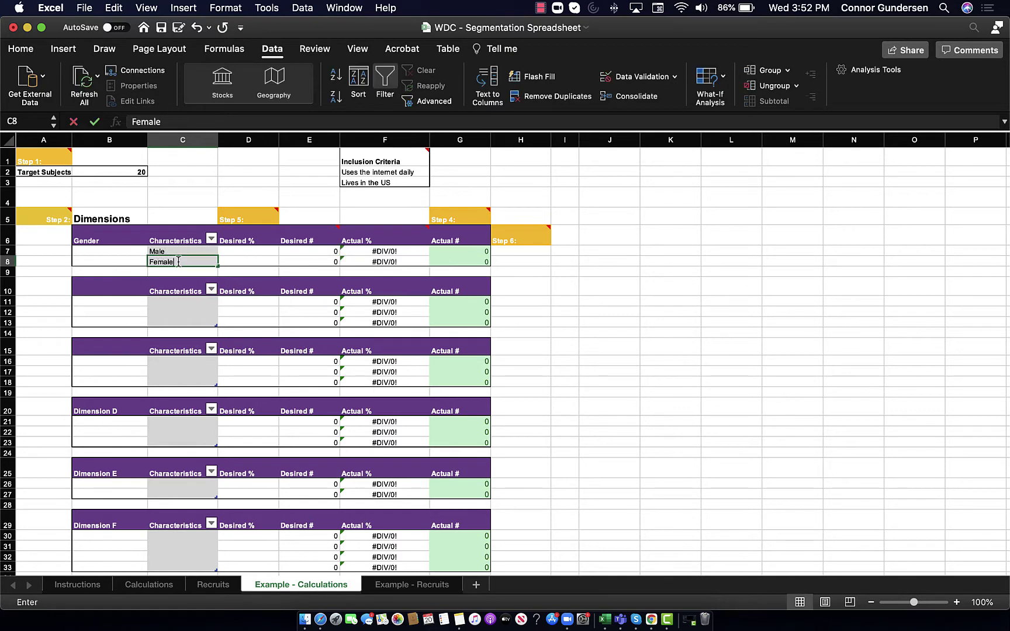
click(123, 251)
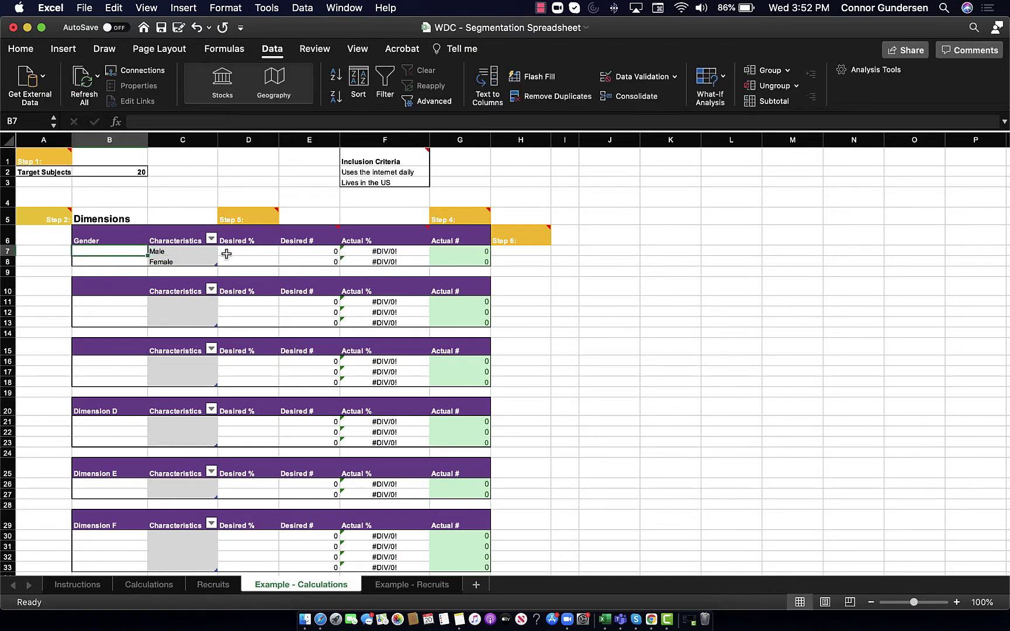
- On Example - Recruits, check the Male/Female list and the Dimension A header formula
click(415, 585)
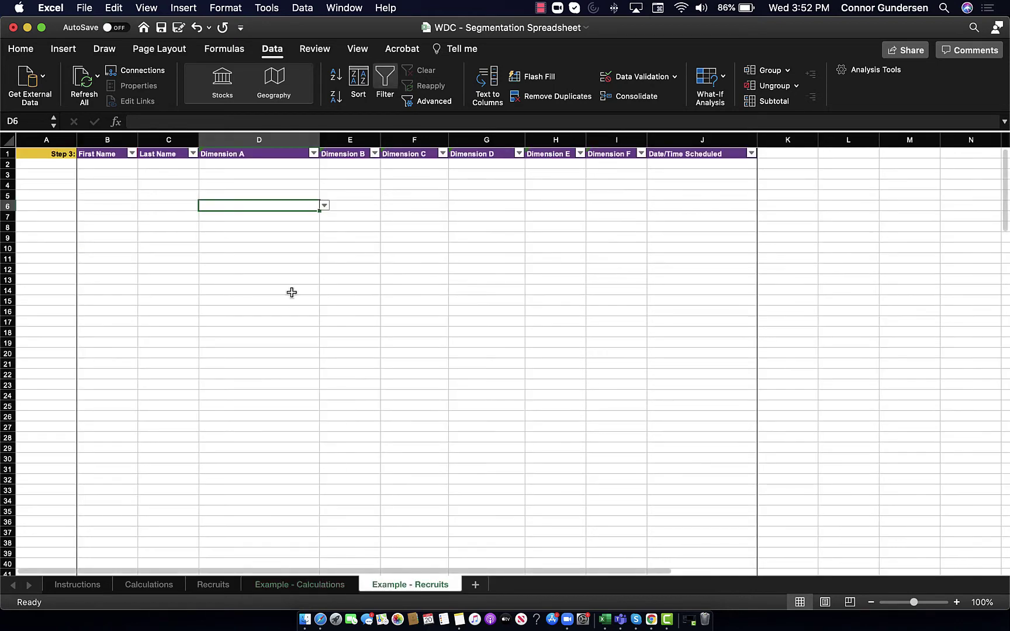
click(257, 187)
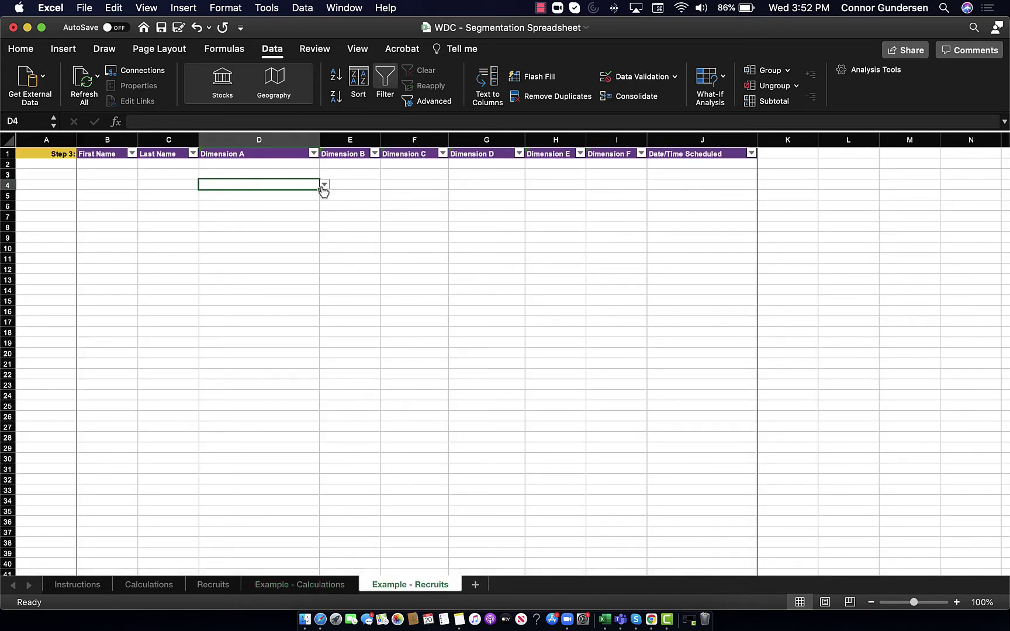
click(324, 184)
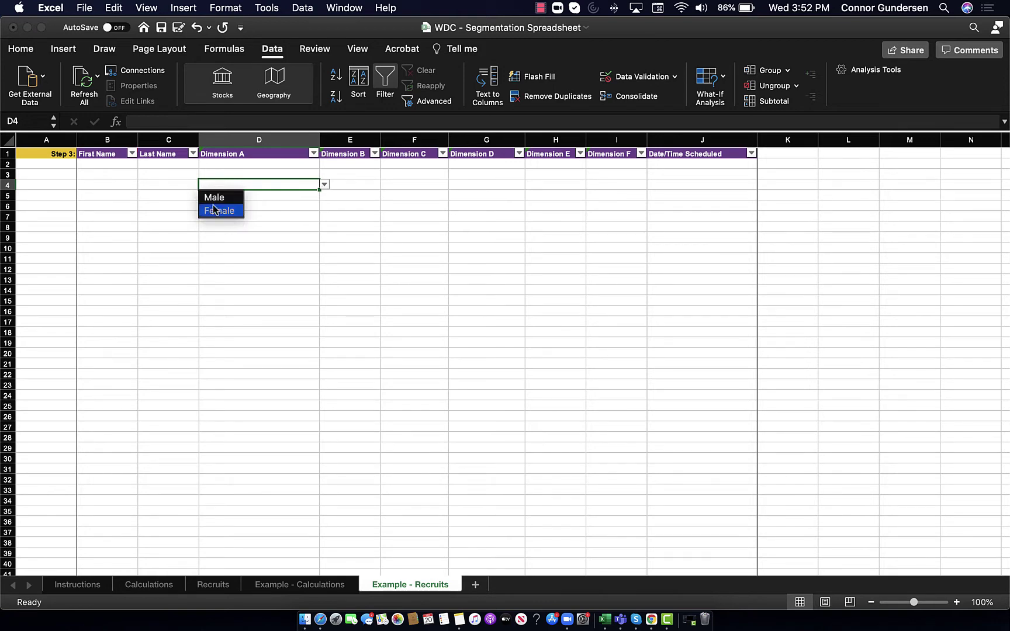
click(257, 177)
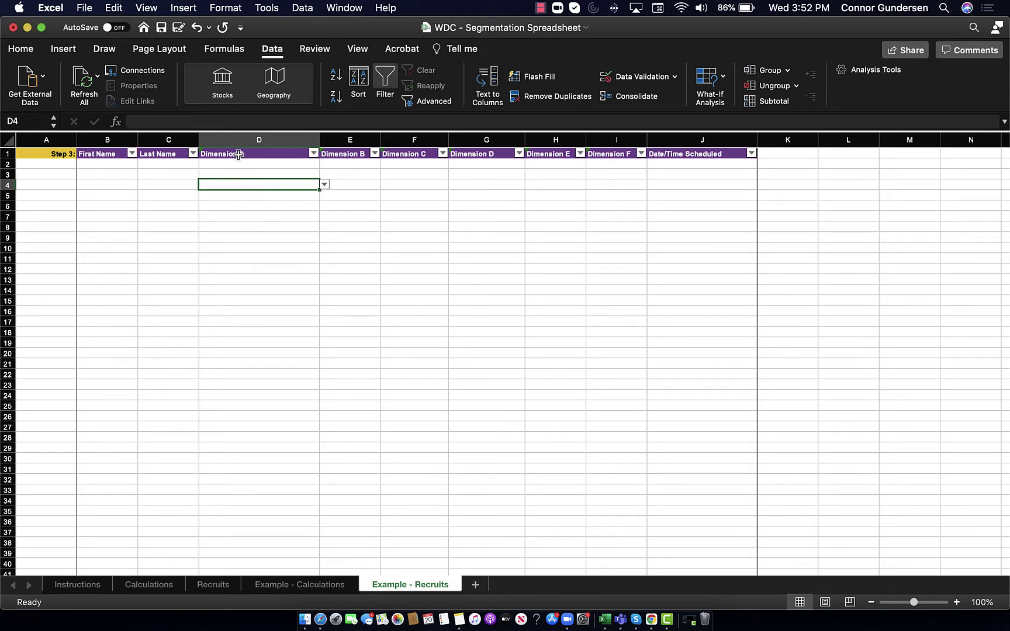
click(238, 155)
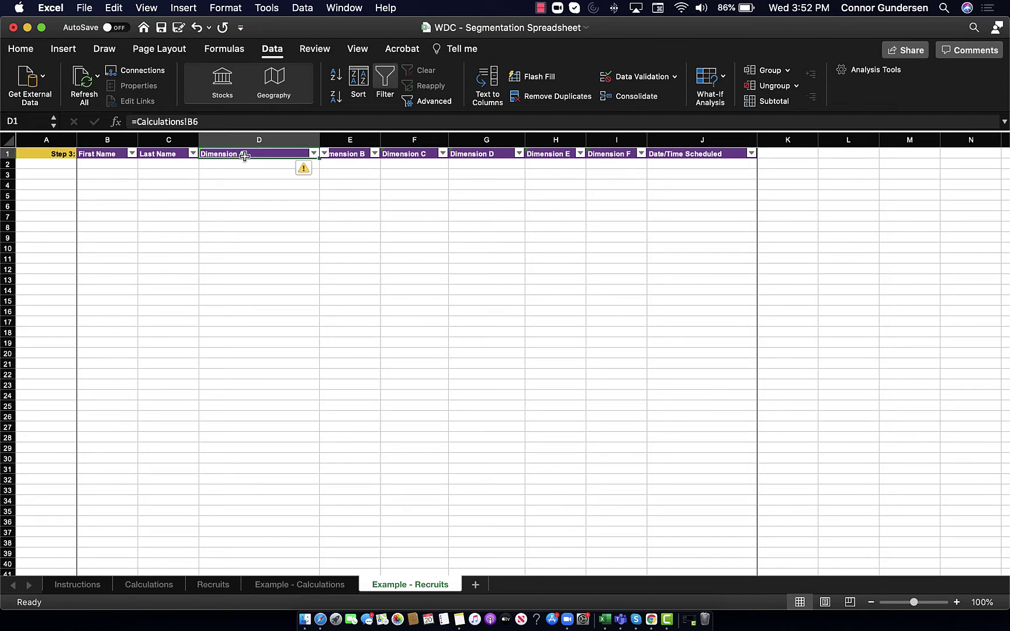
key(Down)
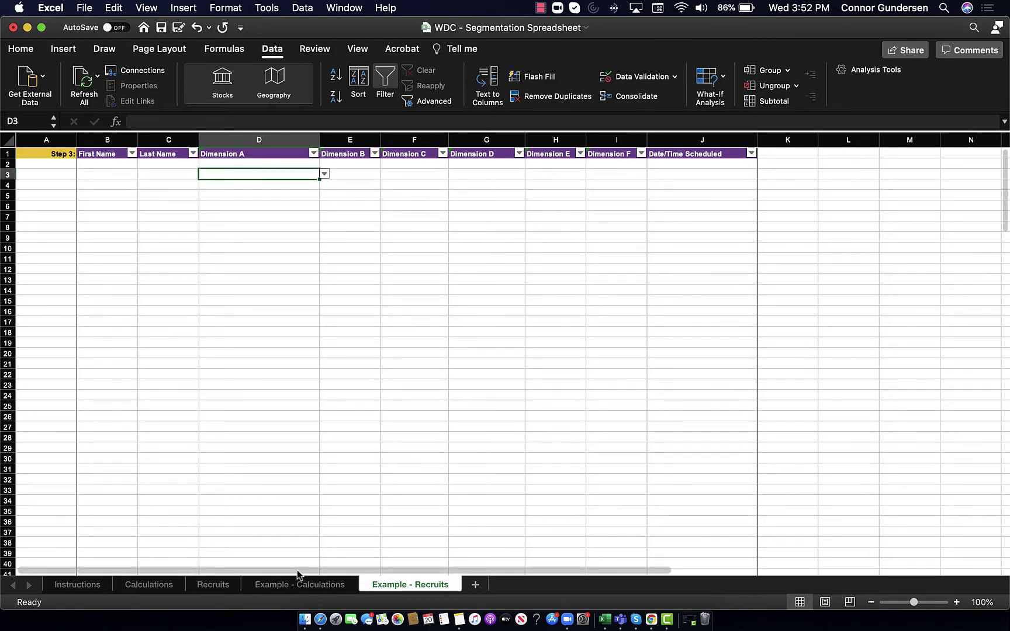
- Check the Gender name and Male characteristic cells on Example - Calculations
click(298, 584)
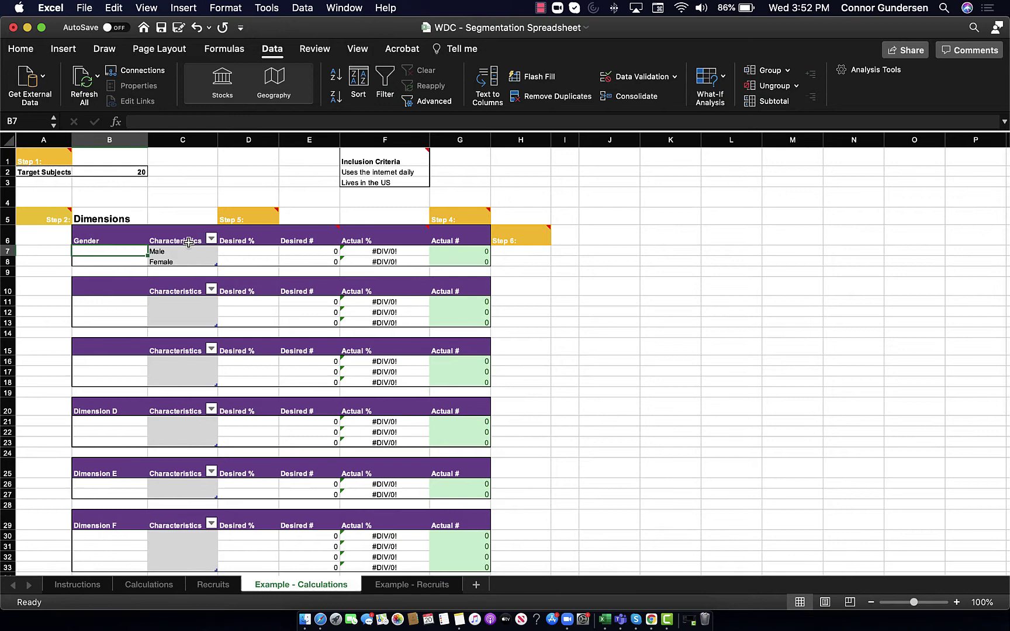
click(128, 240)
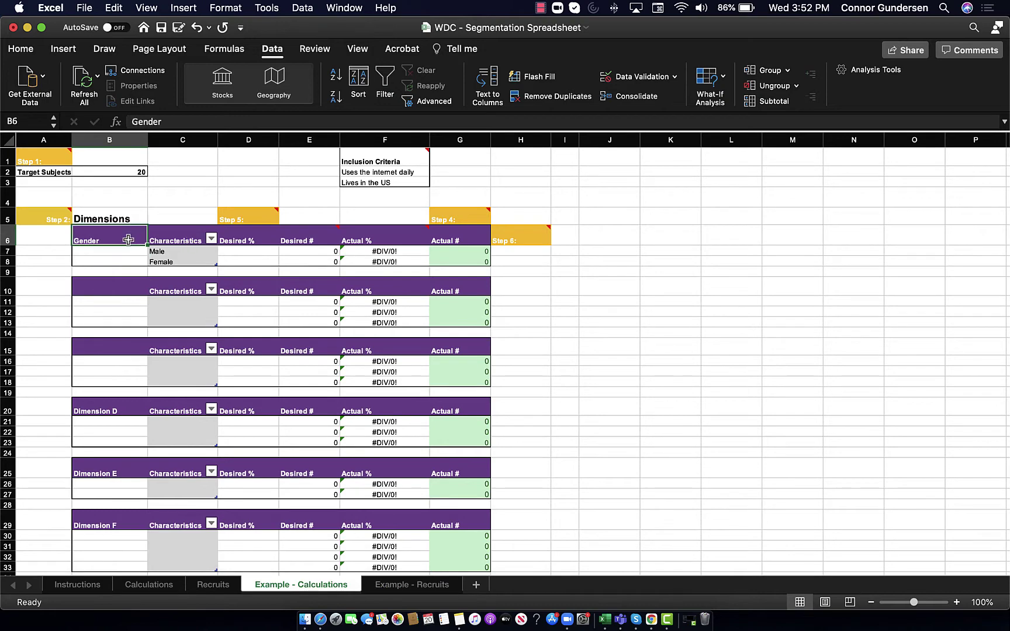
click(160, 255)
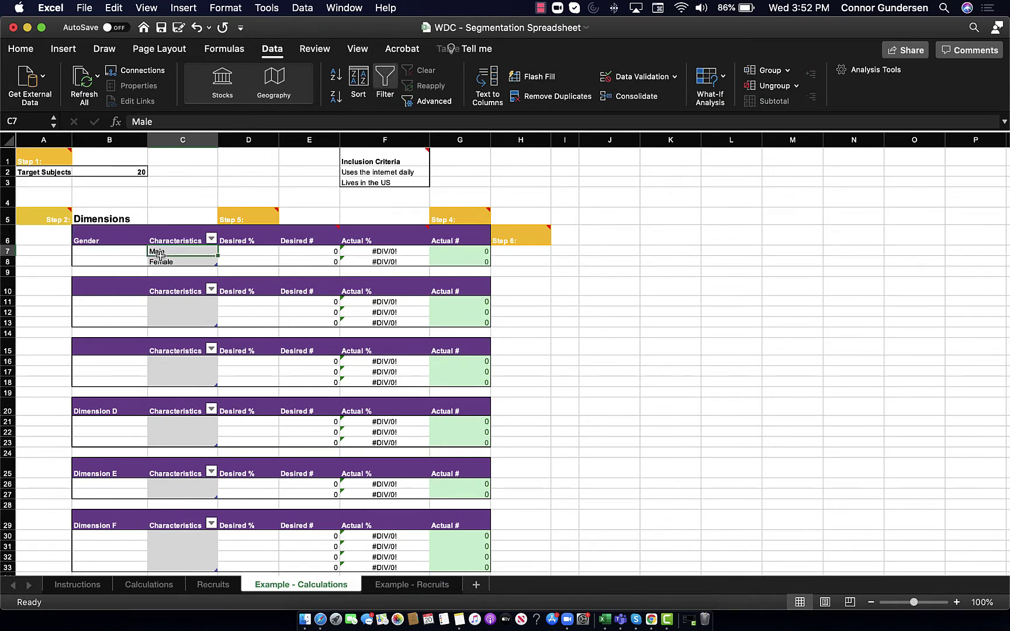
click(409, 585)
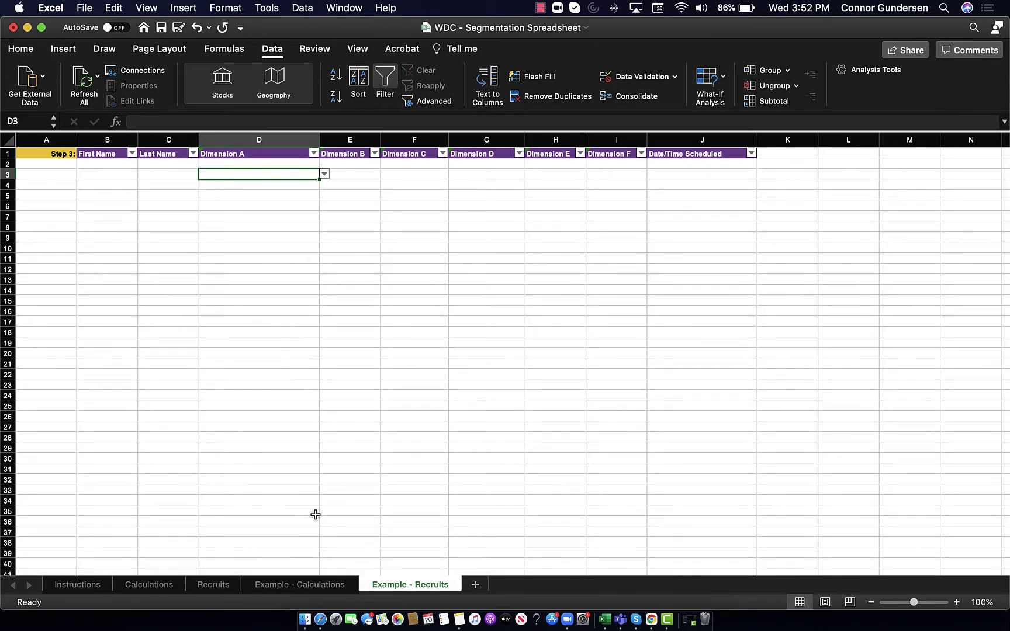
click(310, 583)
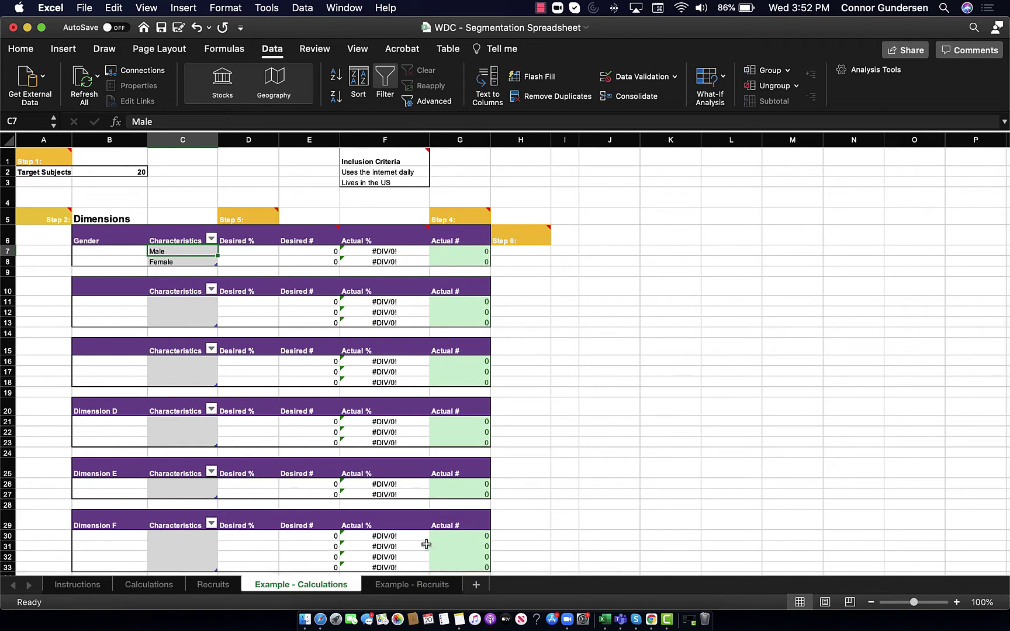
- Look over the first recruit's name and Dimension A cells, then select Male's Desired % cell
click(419, 587)
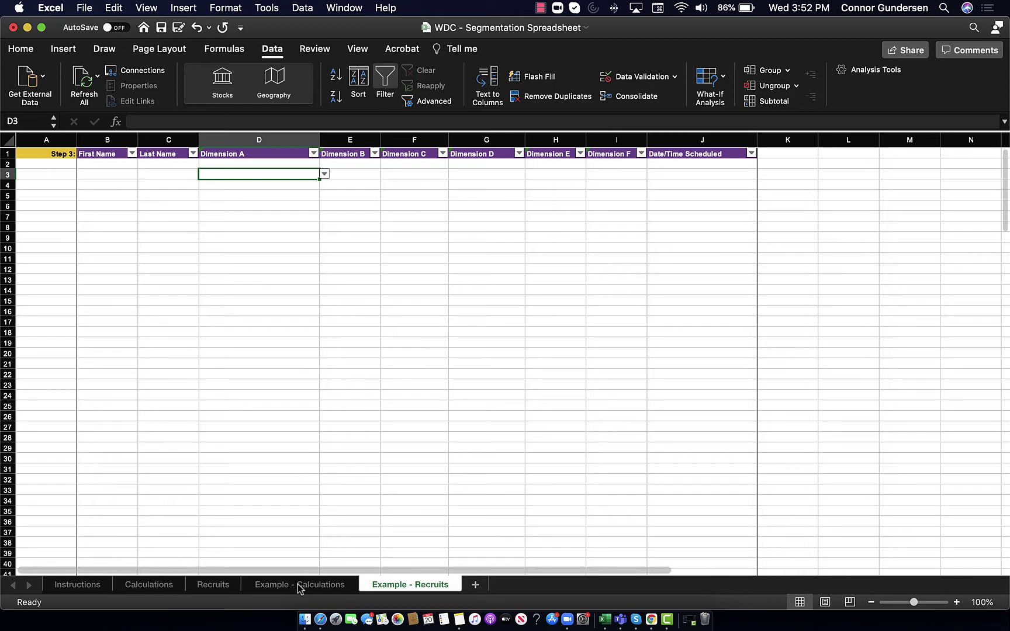
click(111, 166)
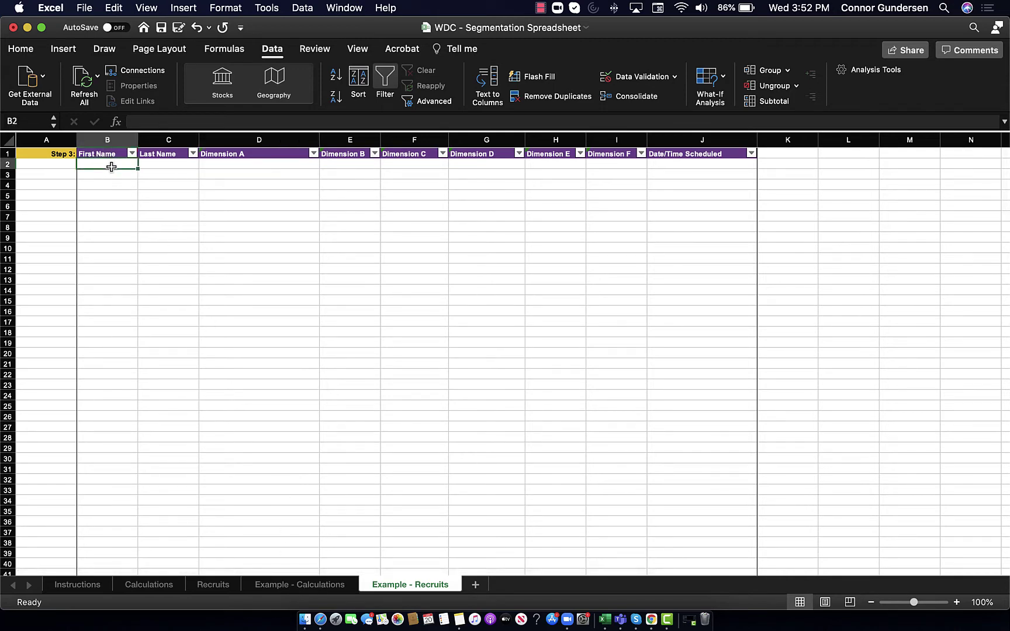
click(228, 166)
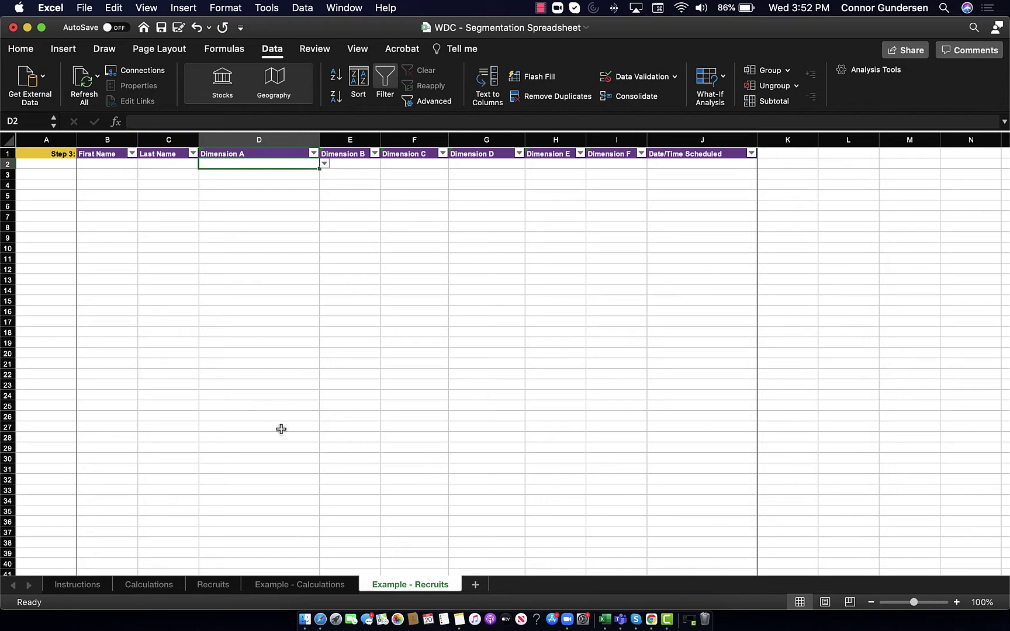
click(298, 585)
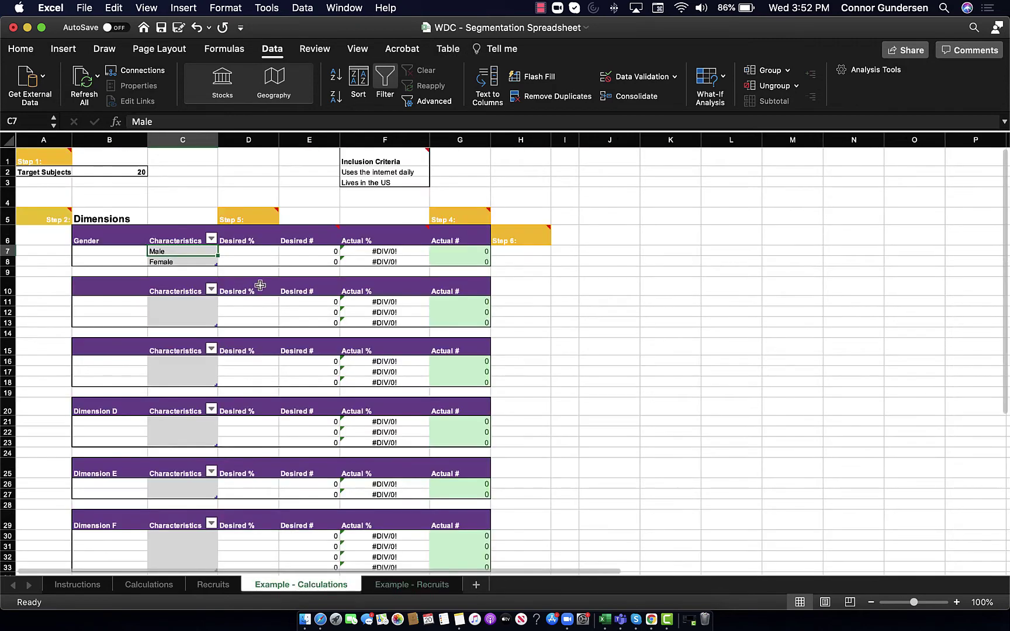
click(252, 255)
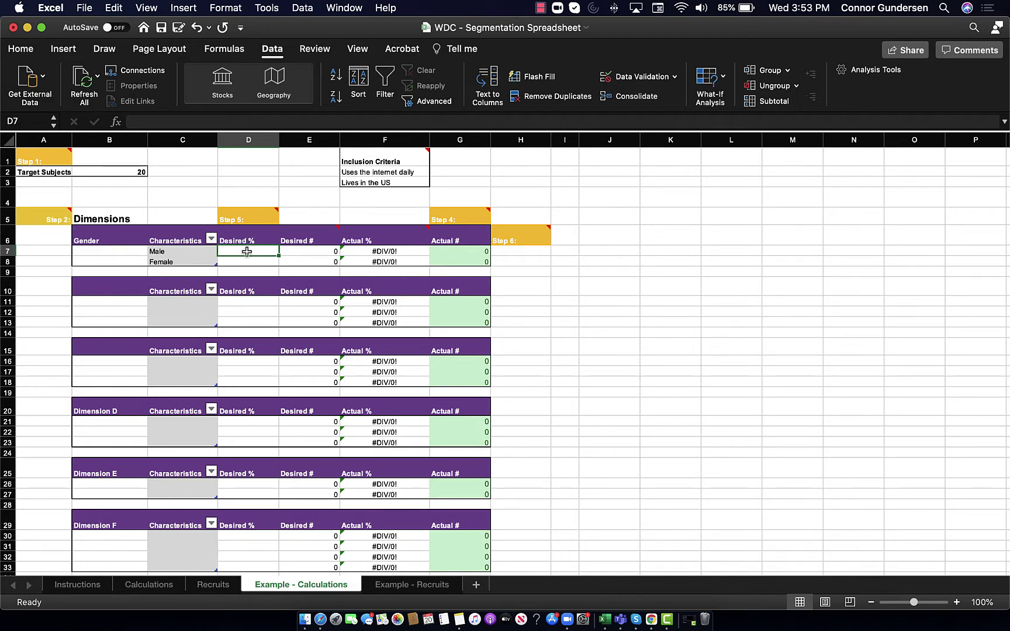
- Set Desired % to 50% for both Male and Female in D7 and D8
text(50%)
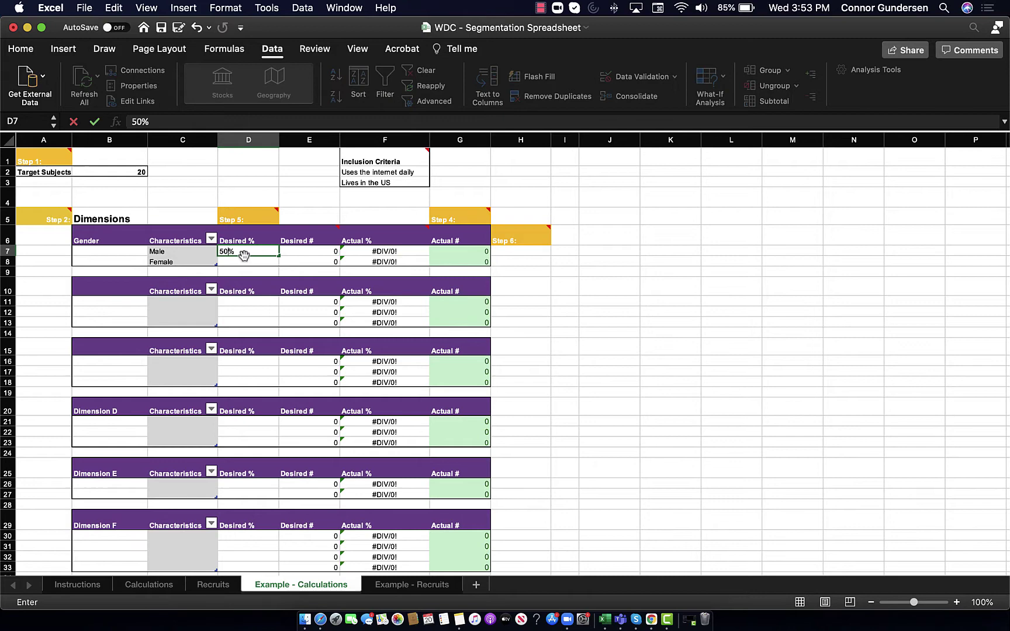
click(242, 261)
text(50%)
key(Return)
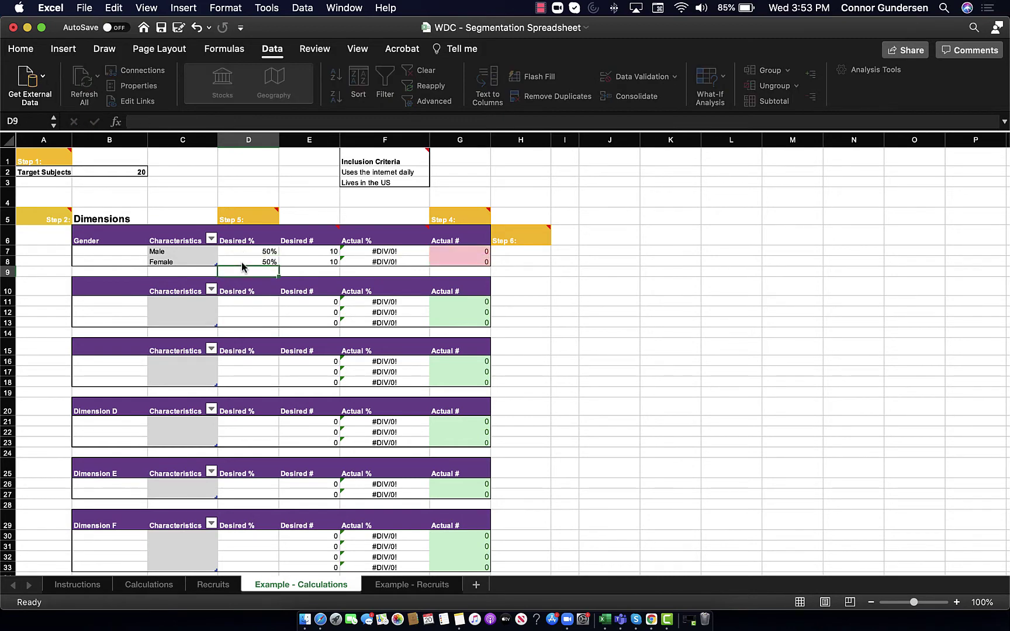
click(299, 254)
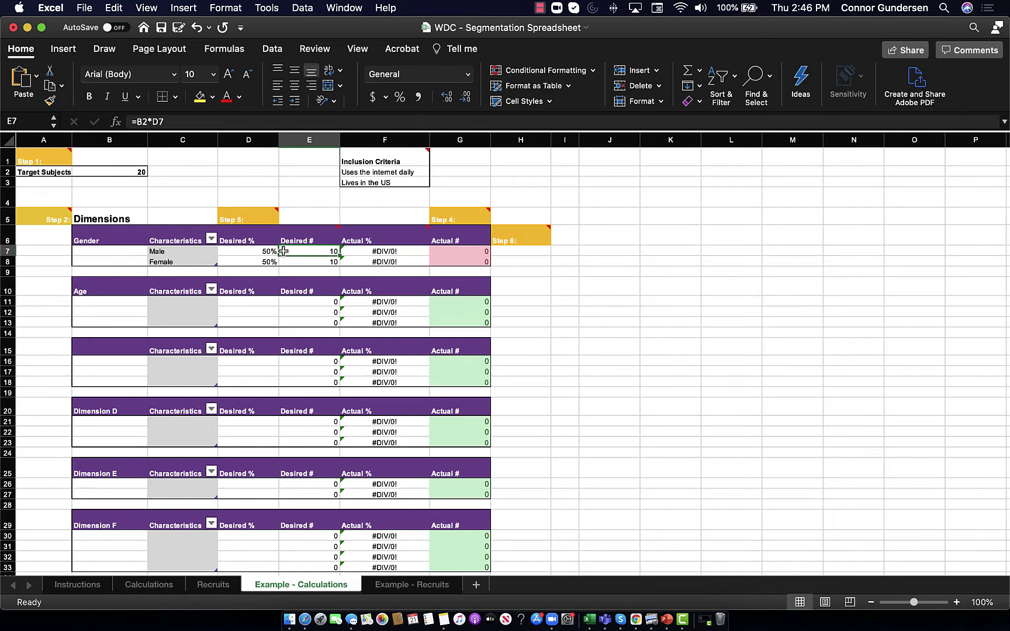
click(358, 238)
click(378, 214)
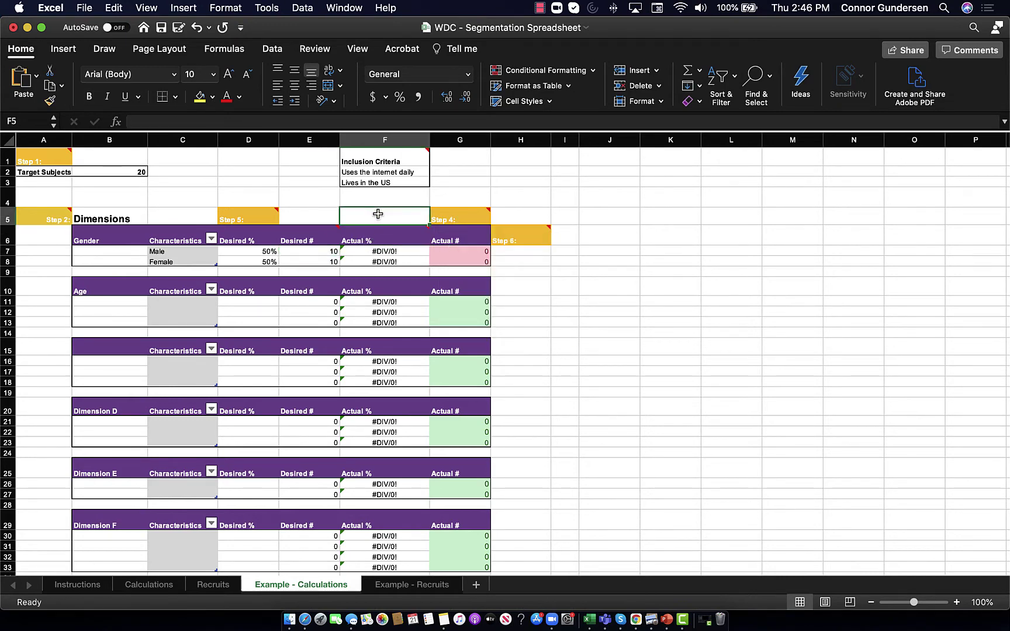
click(387, 253)
click(557, 303)
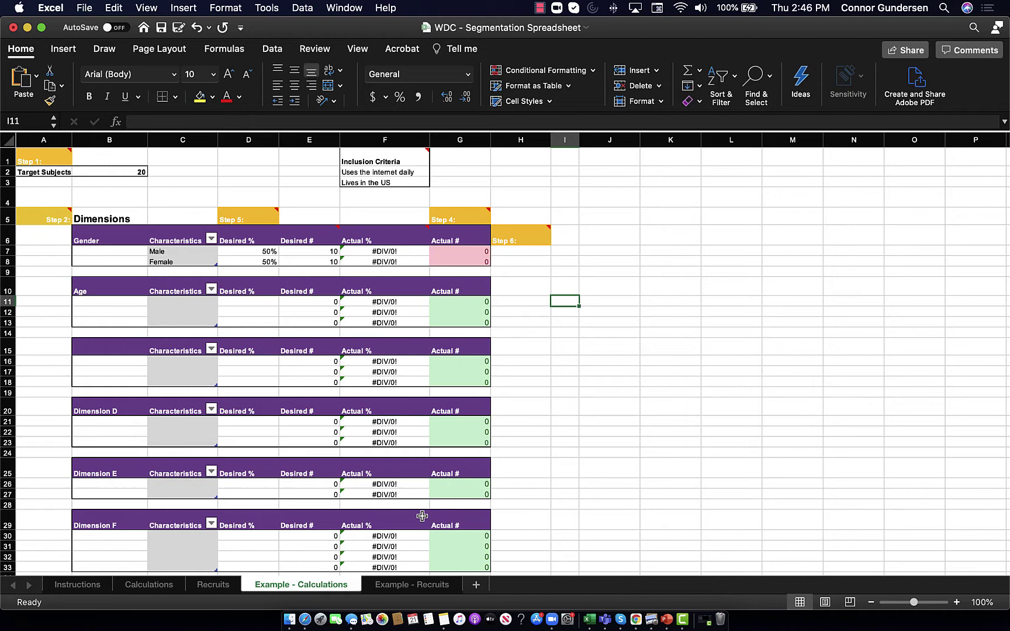
click(294, 242)
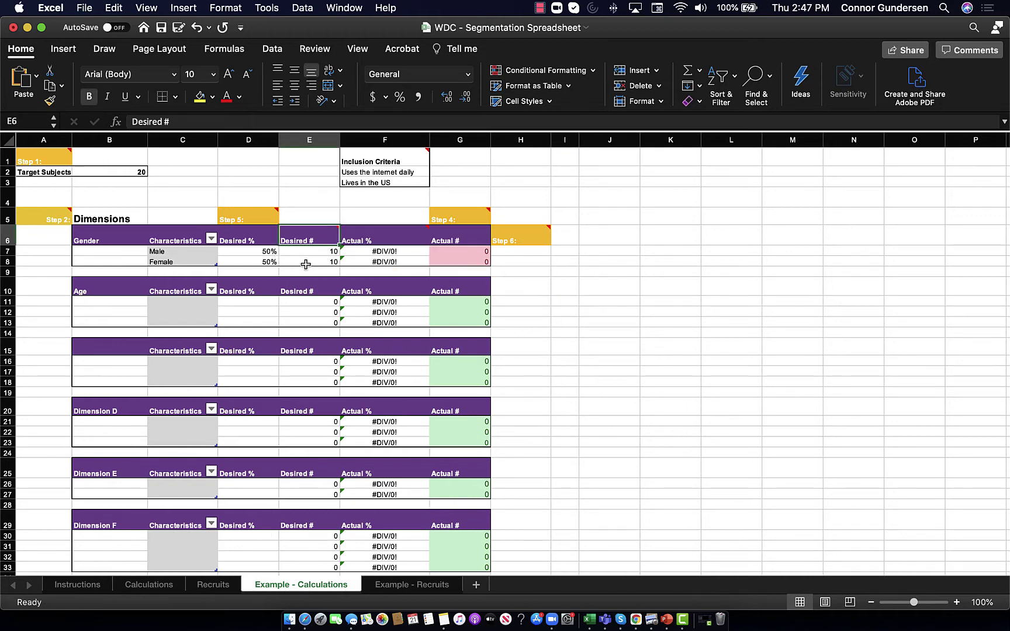
click(448, 264)
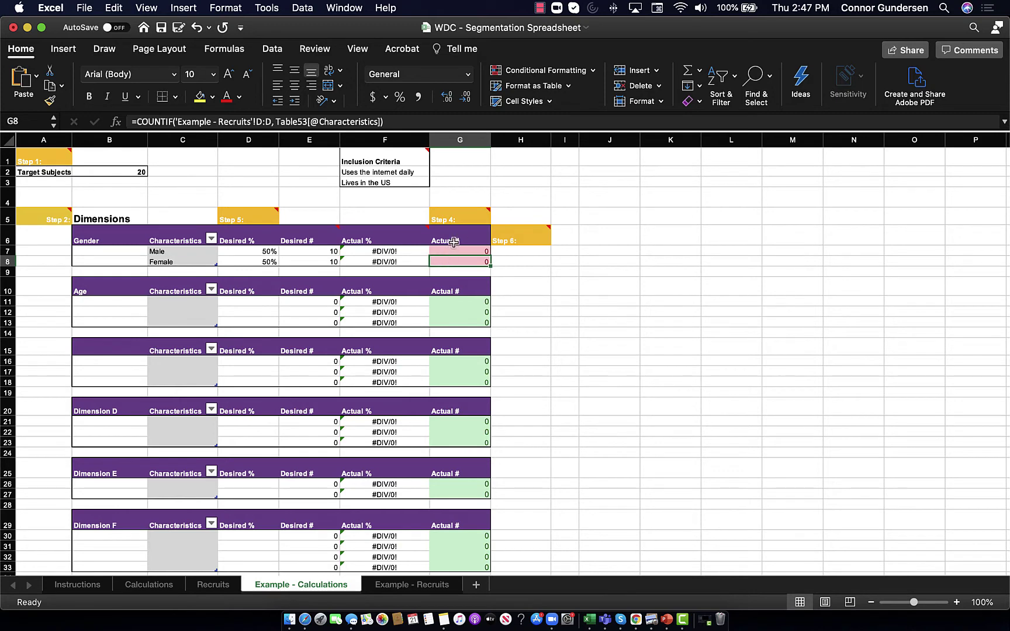
click(454, 242)
click(587, 241)
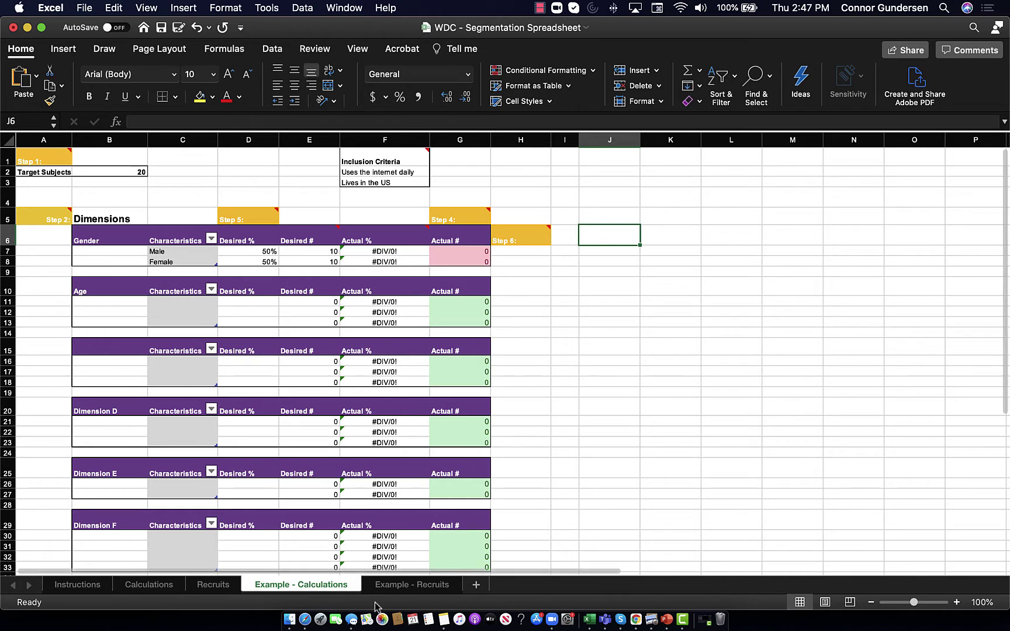
click(397, 585)
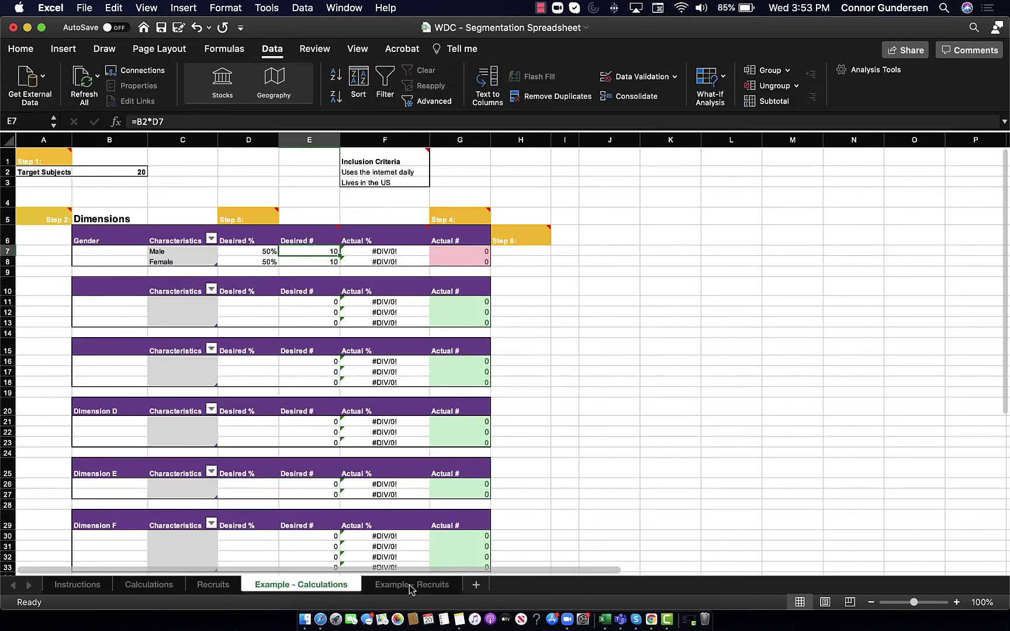
- Check the Actual # formulas for Male and Female, then go to Example - Recruits
click(409, 584)
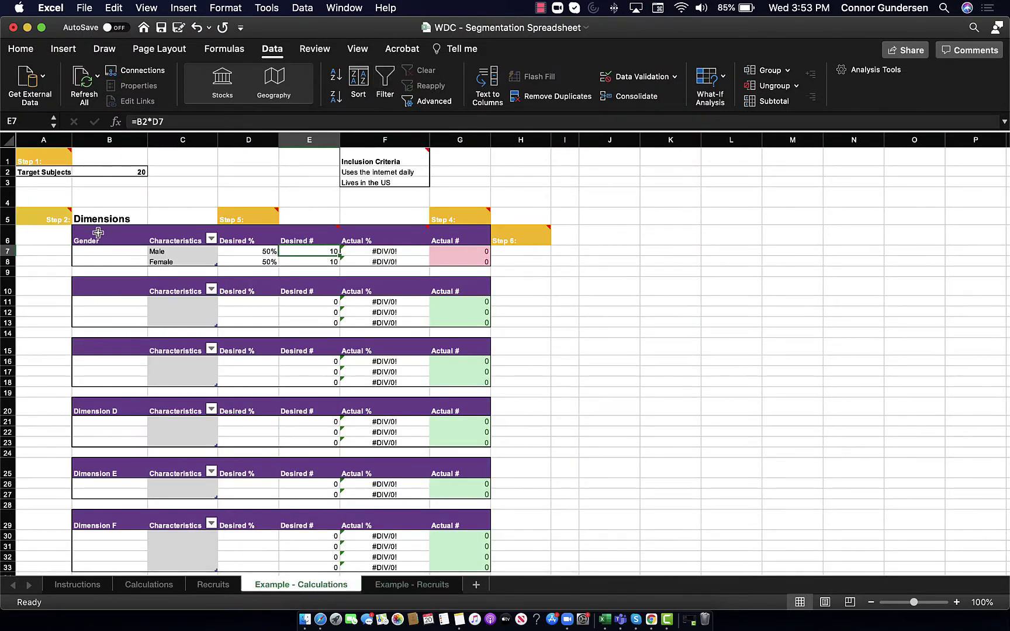
click(445, 263)
click(448, 252)
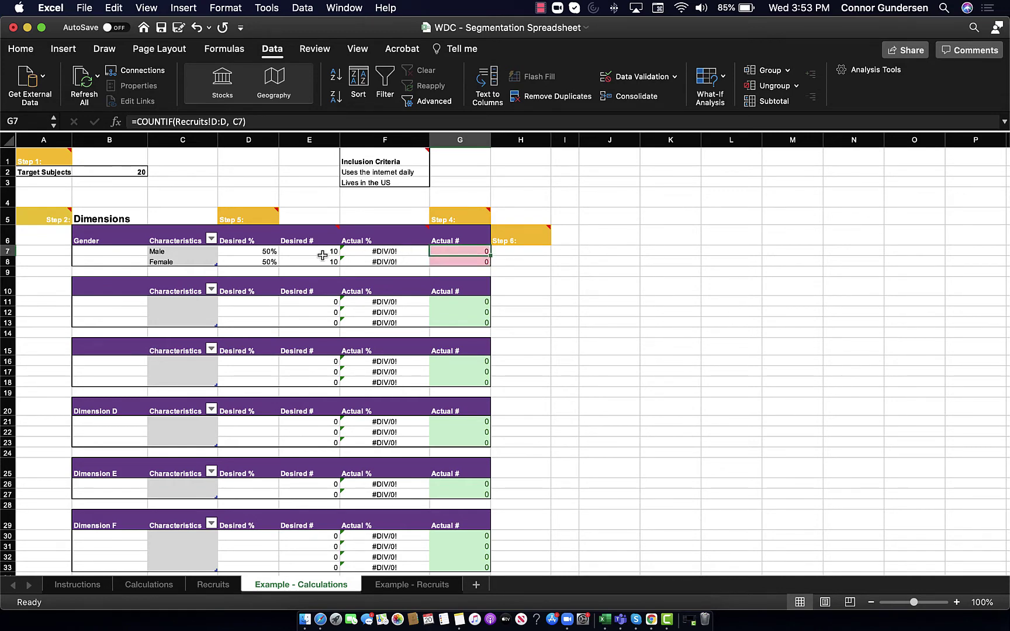
key(ctrl+Page_Down)
- Enter the recruits' first and last names in rows 2–3, tagged Male and Female under Dimension A
text(Joe)
key(Tab)
text(Jones)
key(Tab)
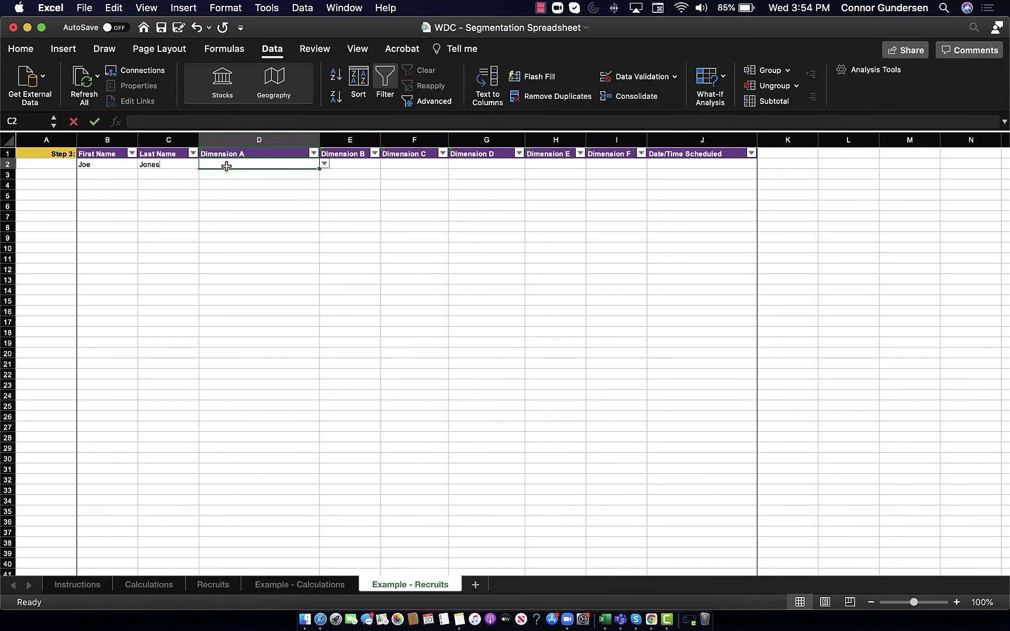
key(alt+Down)
click(205, 177)
click(128, 175)
text(Teresa)
- Add the recruits in rows 4–5 with first and last names, tagged Female and Male
key(Tab)
text(White)
key(Tab)
click(216, 193)
click(128, 185)
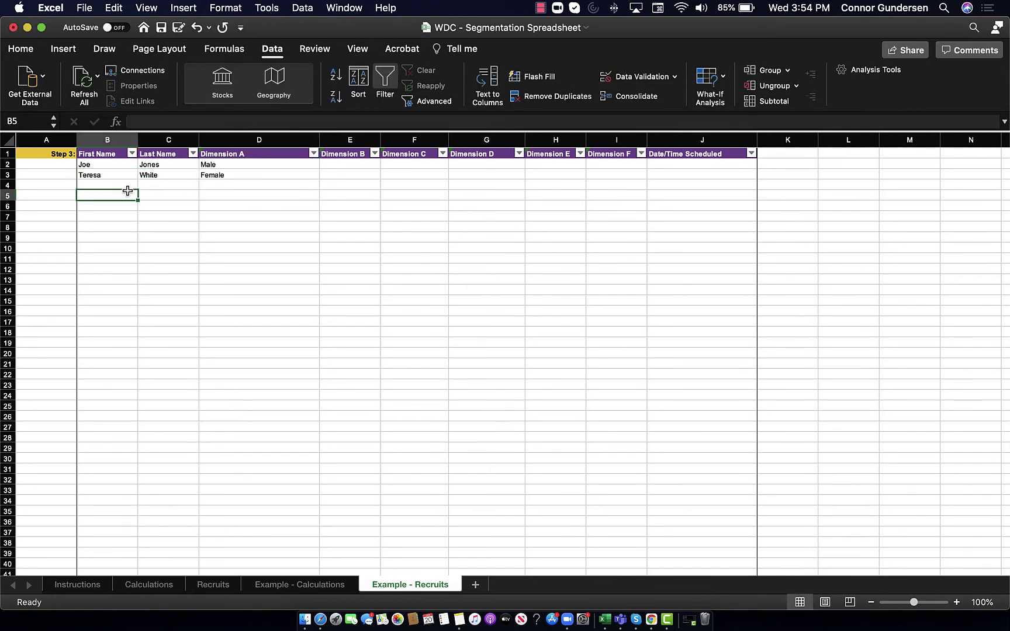
text(Janine)
key(Tab)
text(Hass)
key(Tab)
click(216, 204)
click(117, 197)
text(Philip)
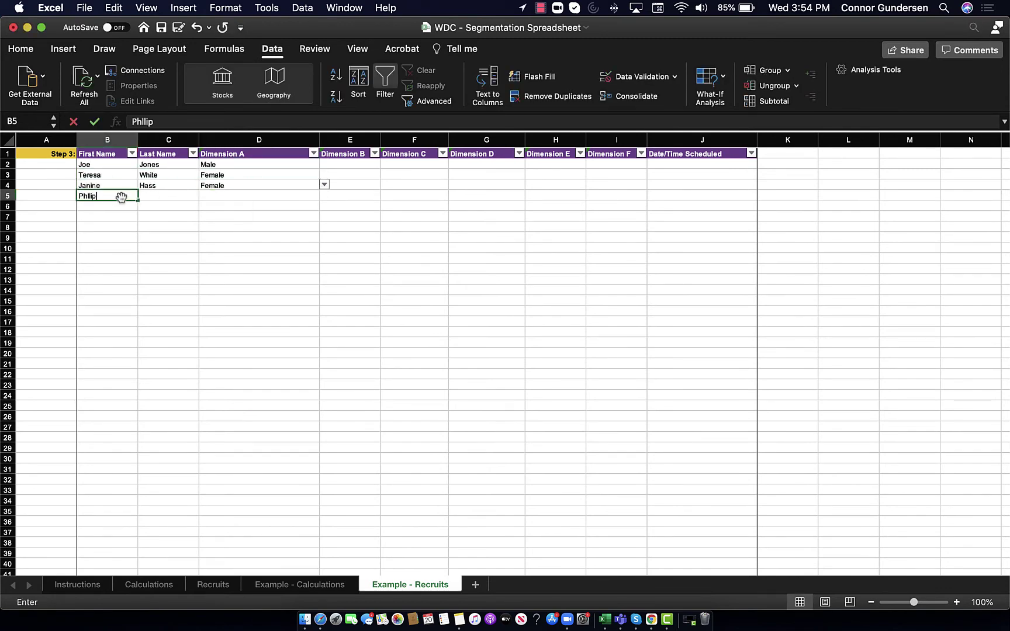
key(Tab)
text(Zaviar)
- Add the recruits in rows 6–7 with first and last names, tagged Male and Female
key(Tab)
key(alt+Down)
click(216, 207)
click(122, 209)
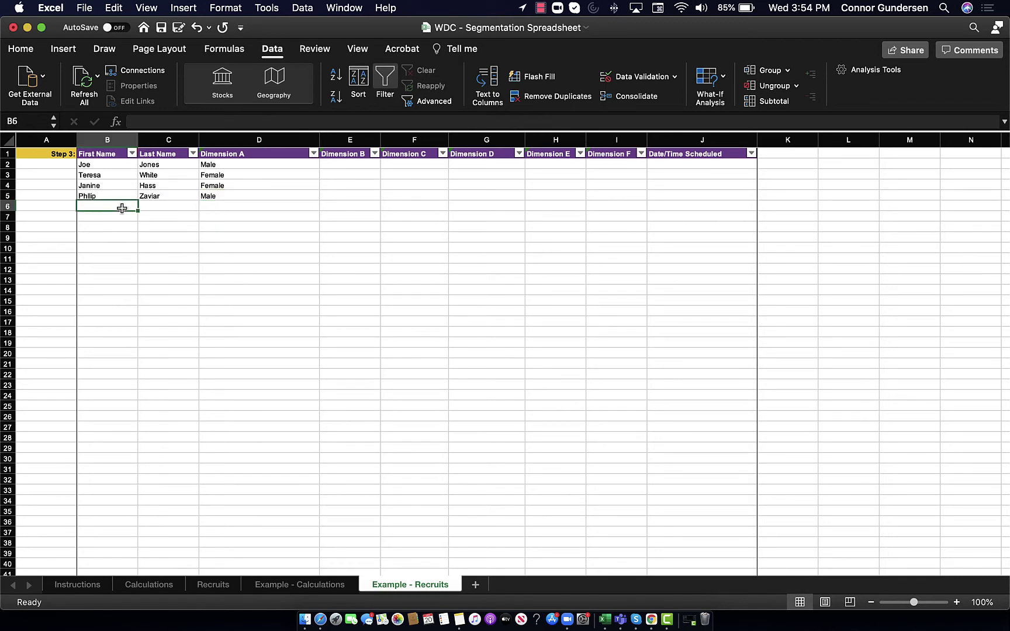
text(Fitz)
key(Tab)
text(Moss)
key(Tab)
click(318, 212)
click(217, 217)
click(117, 217)
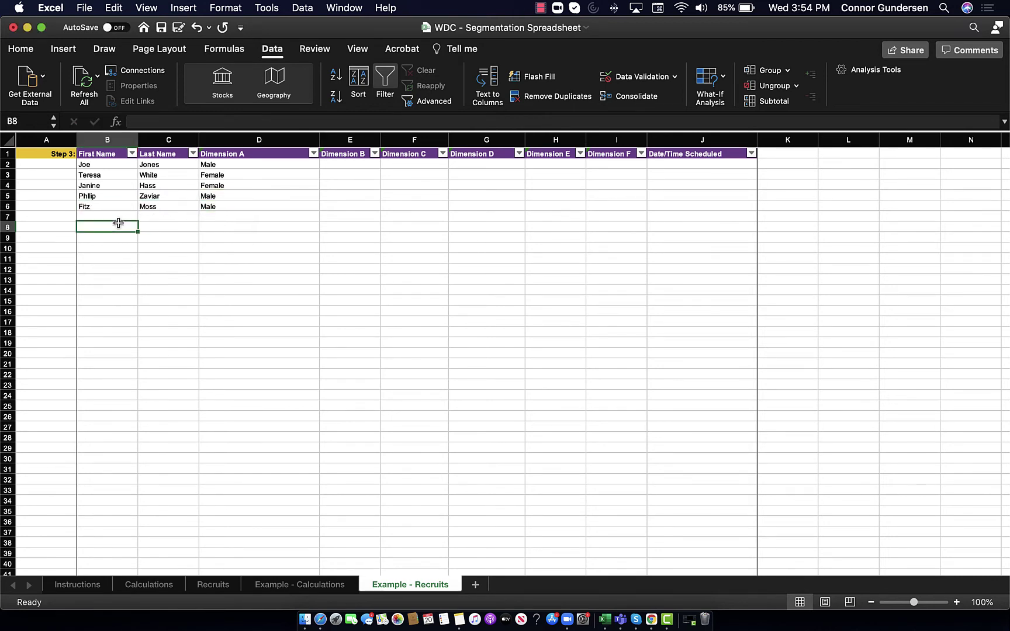
text(Julia)
- Add the recruits in rows 8–9 with first and last names, tagged Male and Female
key(Tab)
text(Force)
key(Tab)
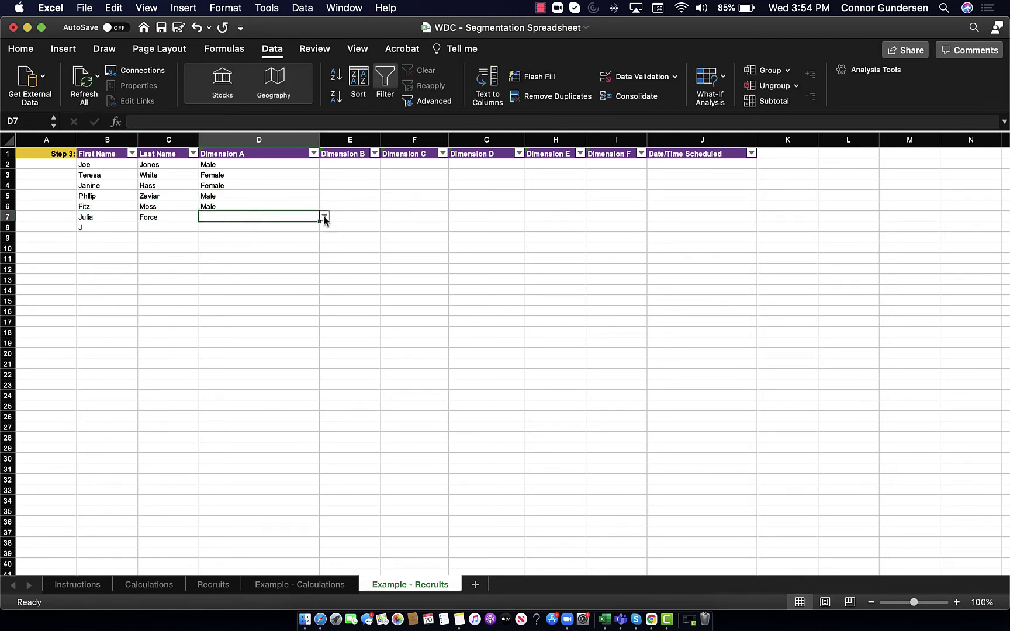
click(322, 217)
click(216, 235)
click(109, 229)
text(J)
key(BackSpace)
text(Walter)
key(Tab)
text(Perez)
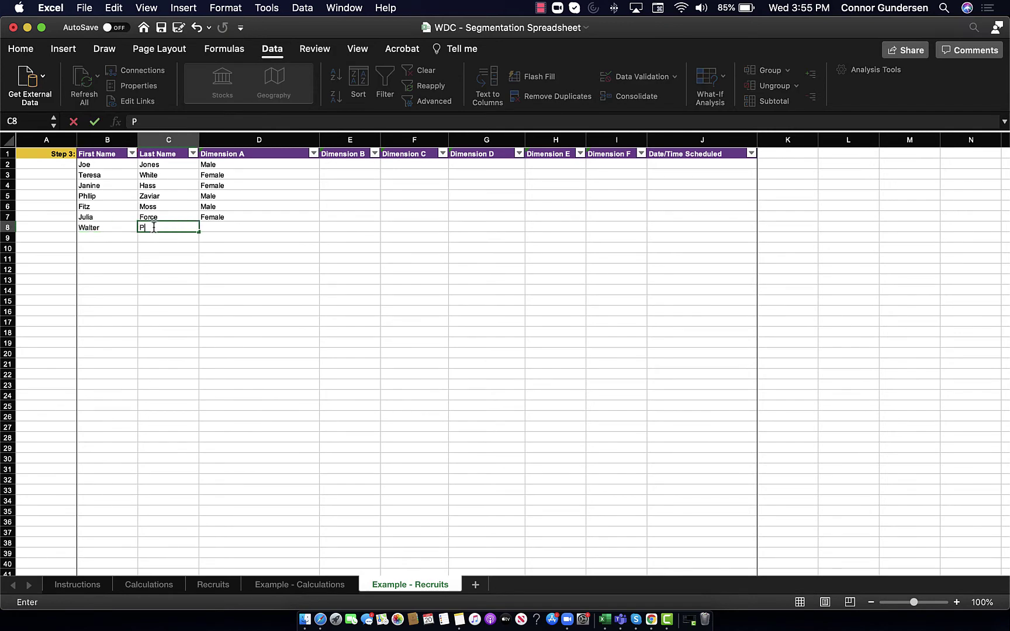
key(Tab)
click(324, 227)
click(217, 237)
click(108, 238)
text(Barabera)
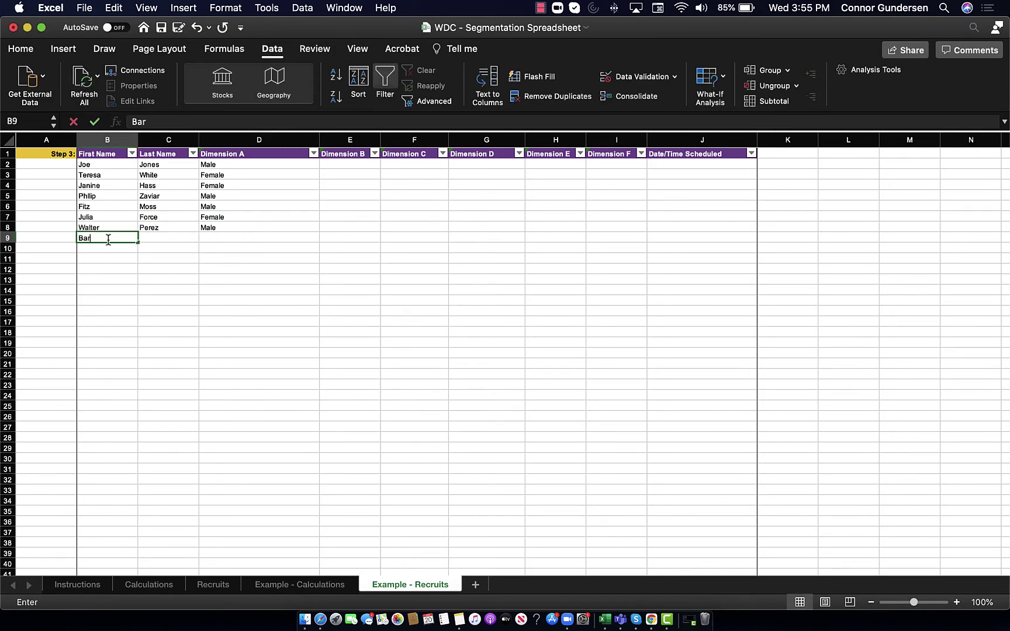
key(Tab)
text(Queens)
key(Tab)
click(324, 237)
click(216, 259)
click(108, 248)
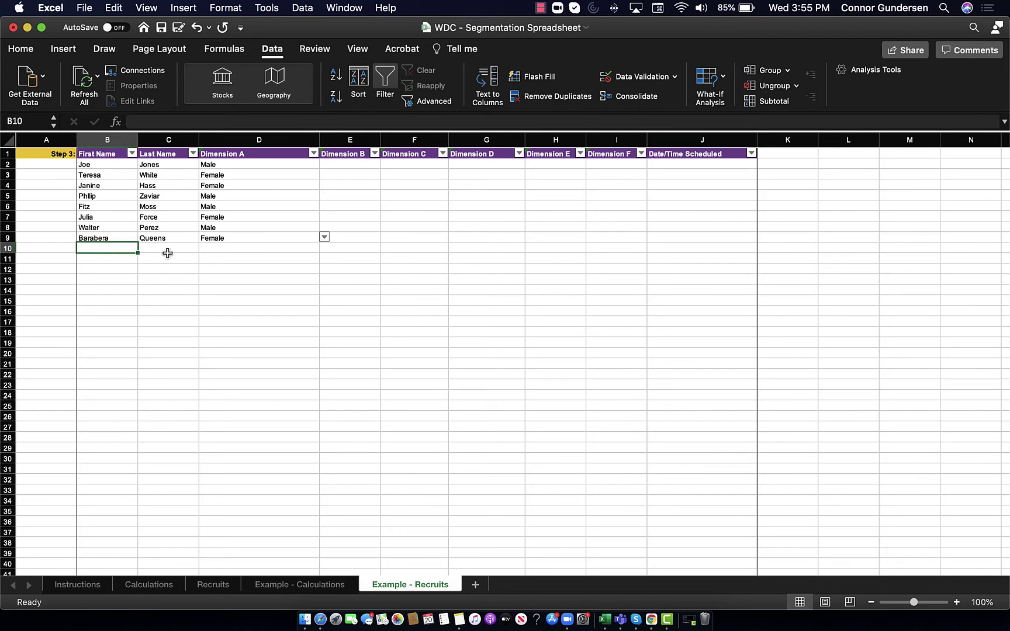
- Add the recruits in rows 10–11 with first and last names, both tagged Male
text(John)
key(Tab)
text(Black)
key(Tab)
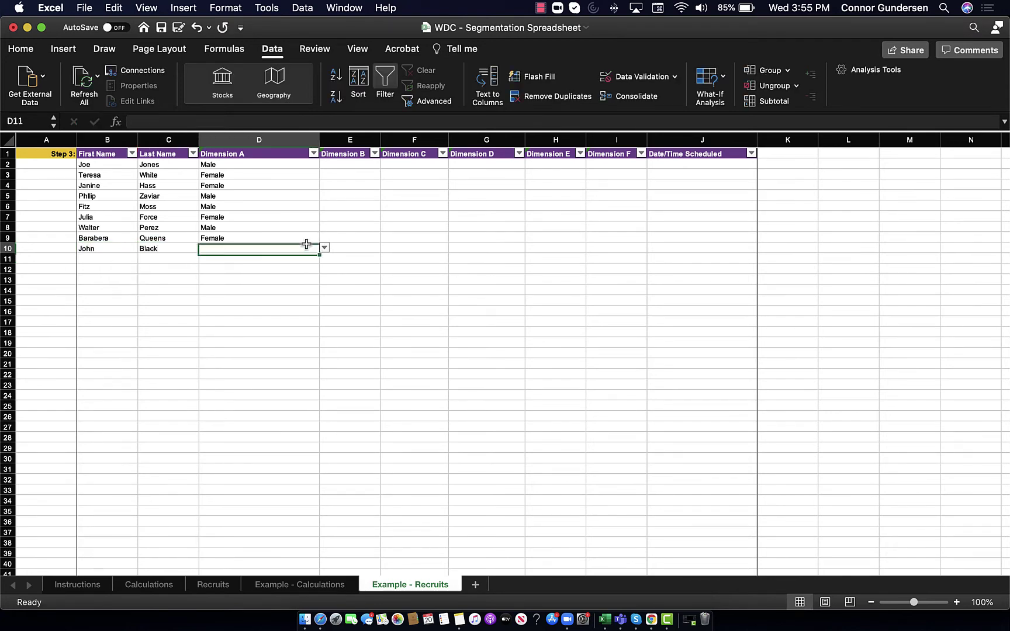
click(324, 248)
click(216, 258)
click(117, 261)
text(Glenn)
key(Tab)
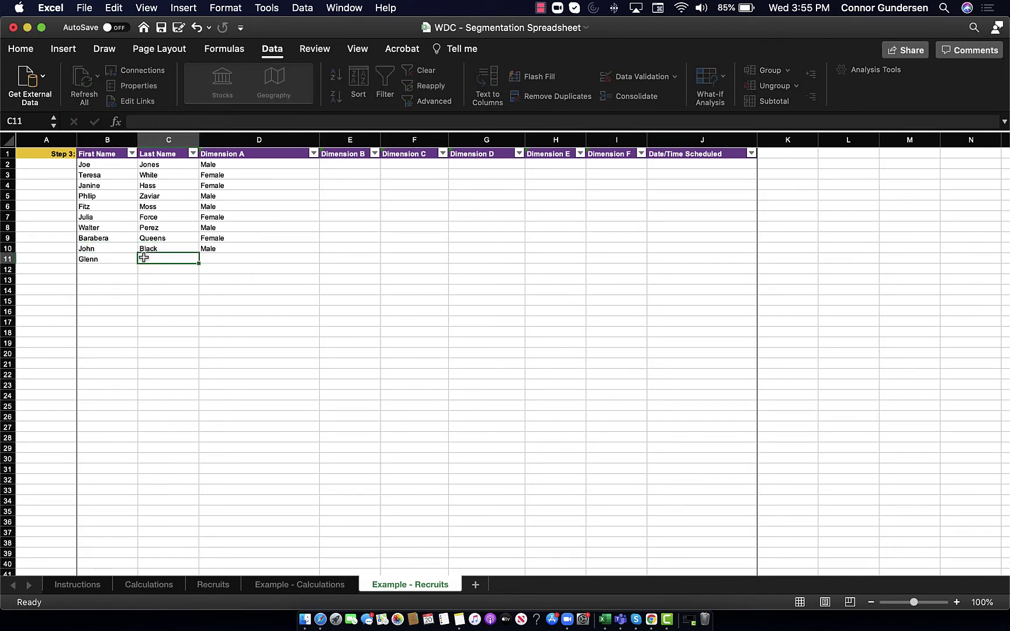
text(Geen)
key(Tab)
click(324, 257)
click(216, 270)
- Add the recruits in rows 12–13 with first and last names, both tagged Male
click(99, 268)
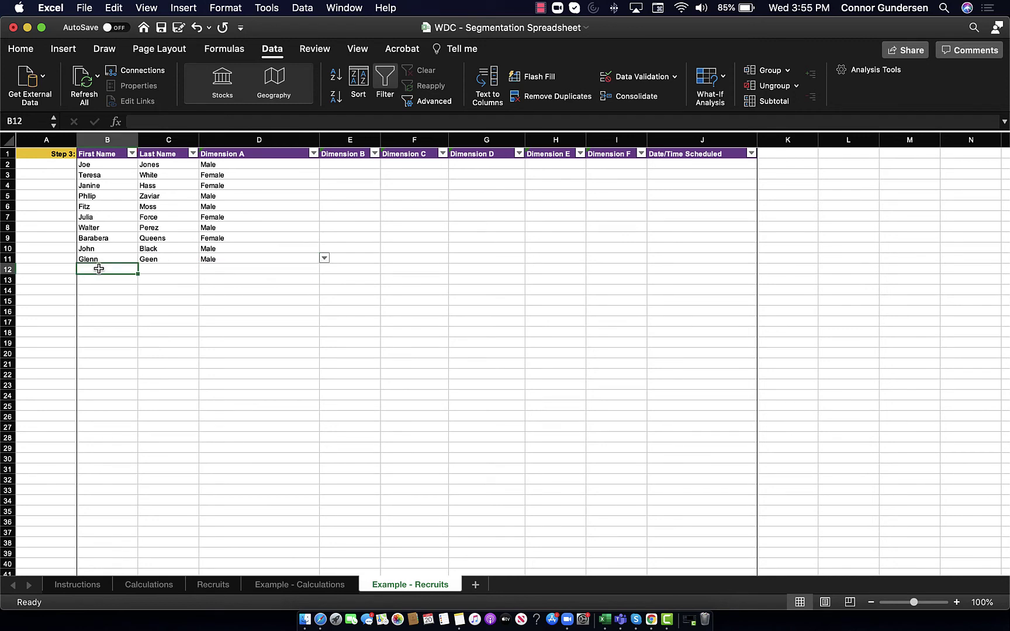
text(Robert)
key(Tab)
text(Devine)
key(Tab)
click(324, 268)
click(216, 280)
click(110, 283)
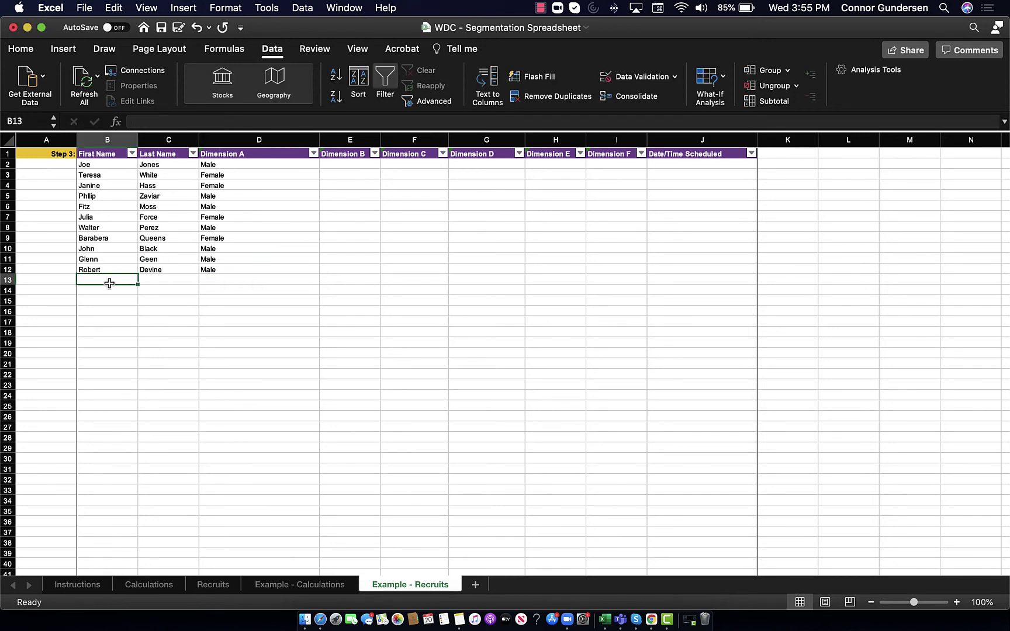
text(Jon)
key(Tab)
text(D)
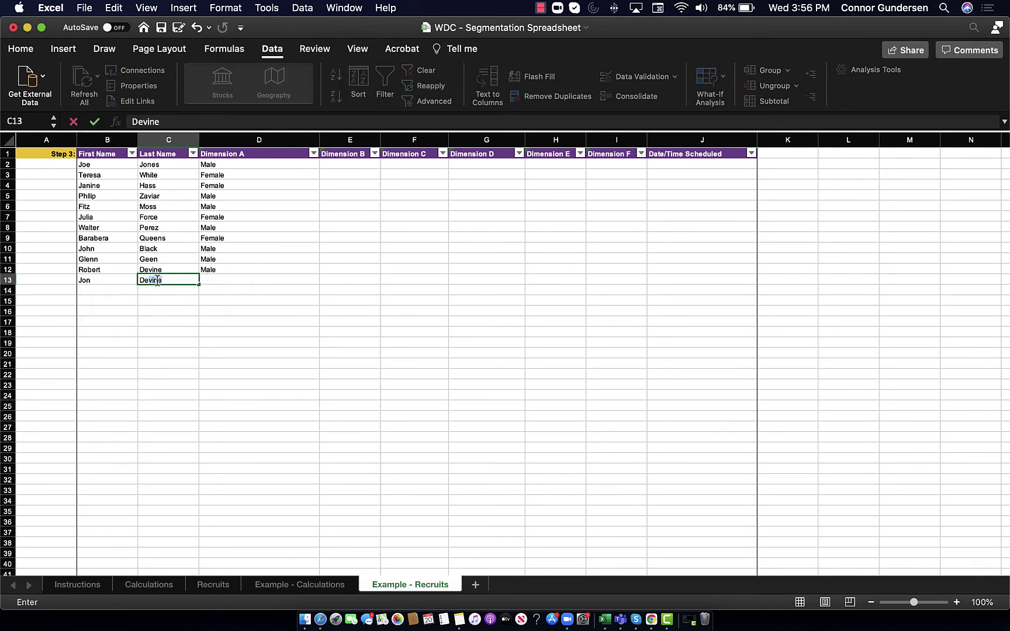
text(ex)
key(Tab)
click(324, 280)
click(216, 290)
- Add the recruits in rows 14–15 with first and last names, both tagged Female
click(106, 294)
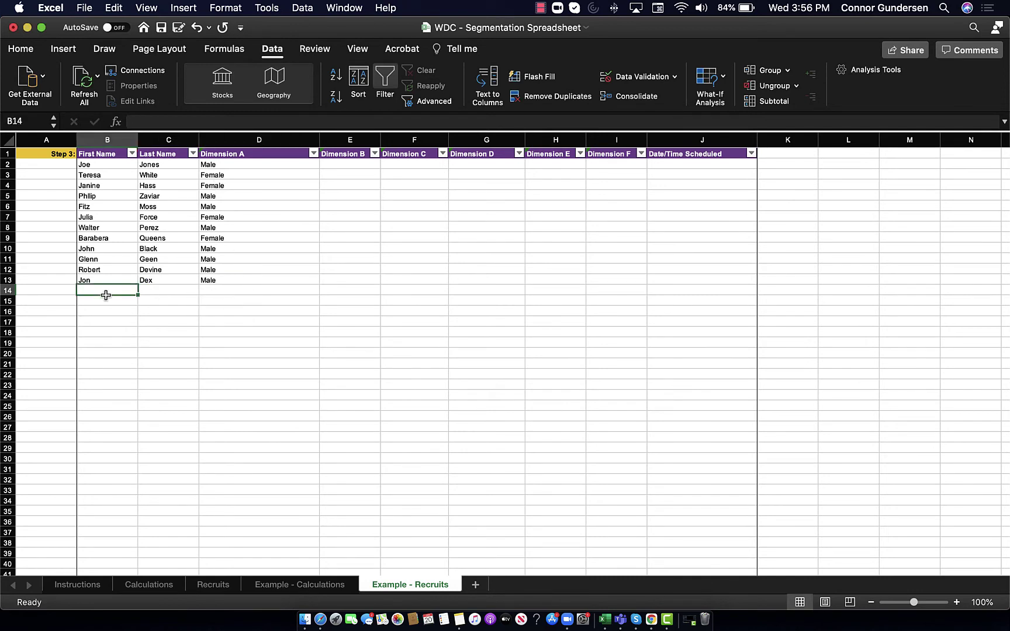
text(Jill)
key(Tab)
text(Patrick)
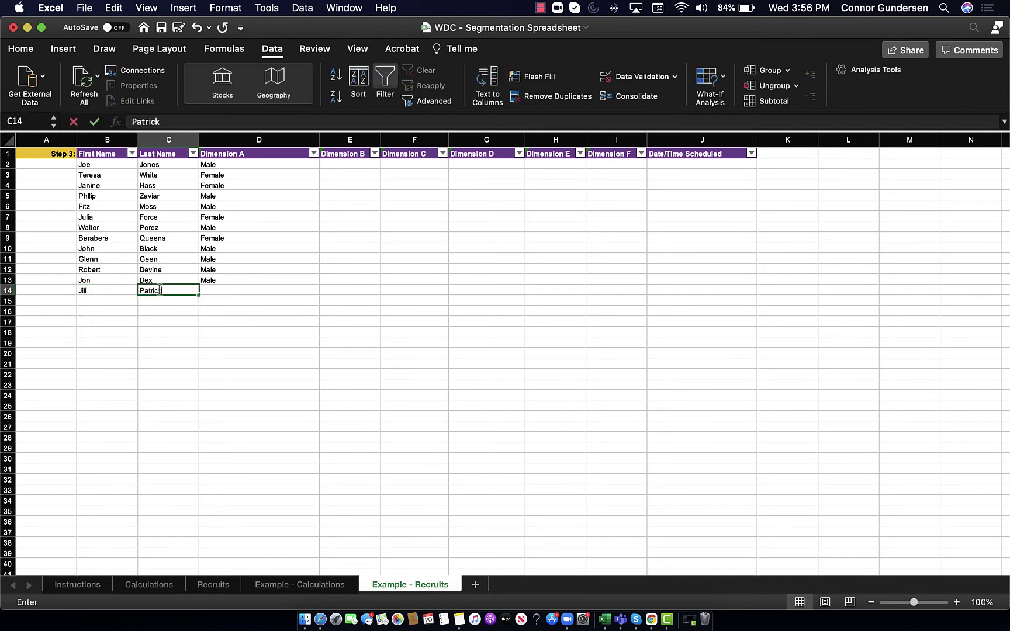
key(Tab)
click(324, 290)
click(205, 317)
click(111, 301)
text(Carina)
key(Tab)
text(Max)
key(Tab)
click(325, 302)
click(205, 327)
- Add the recruits in rows 16–17 with first and last names, both tagged Male
click(121, 315)
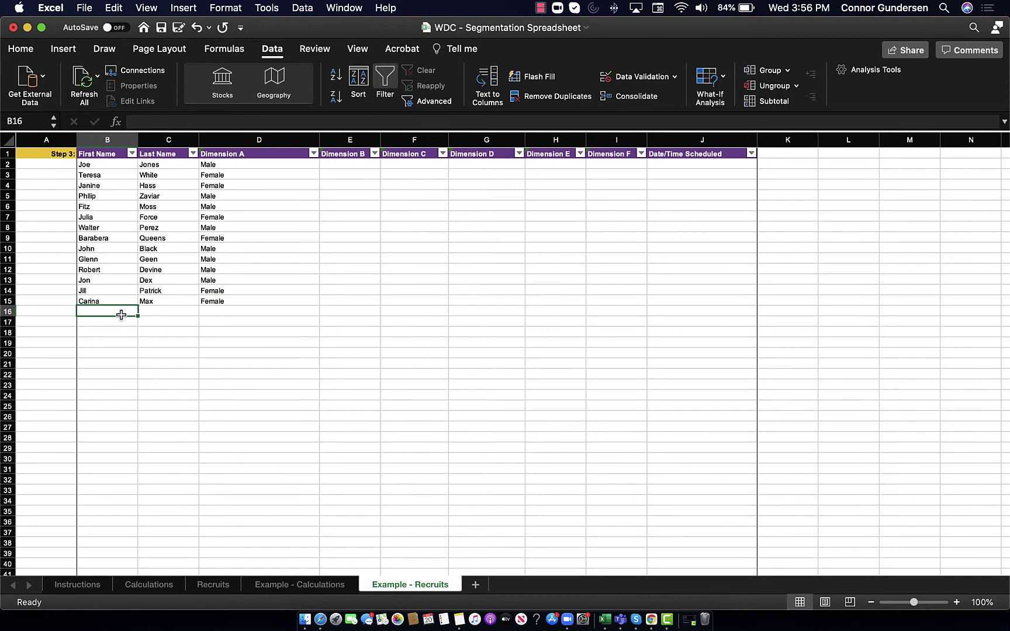
text(Jerome)
key(Tab)
text(Fedz)
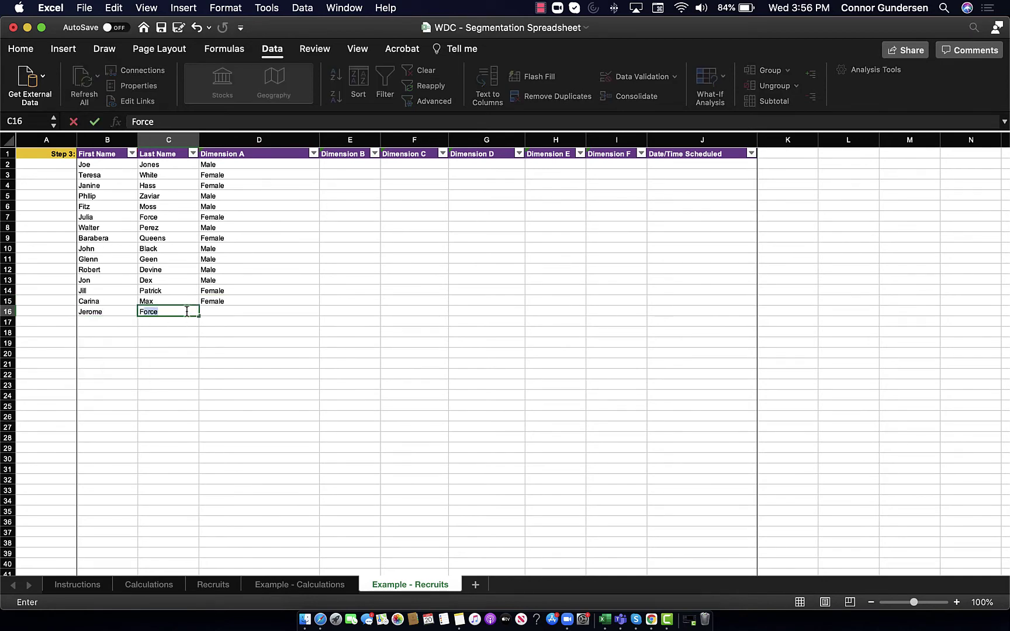
key(Tab)
click(325, 312)
click(215, 326)
click(124, 322)
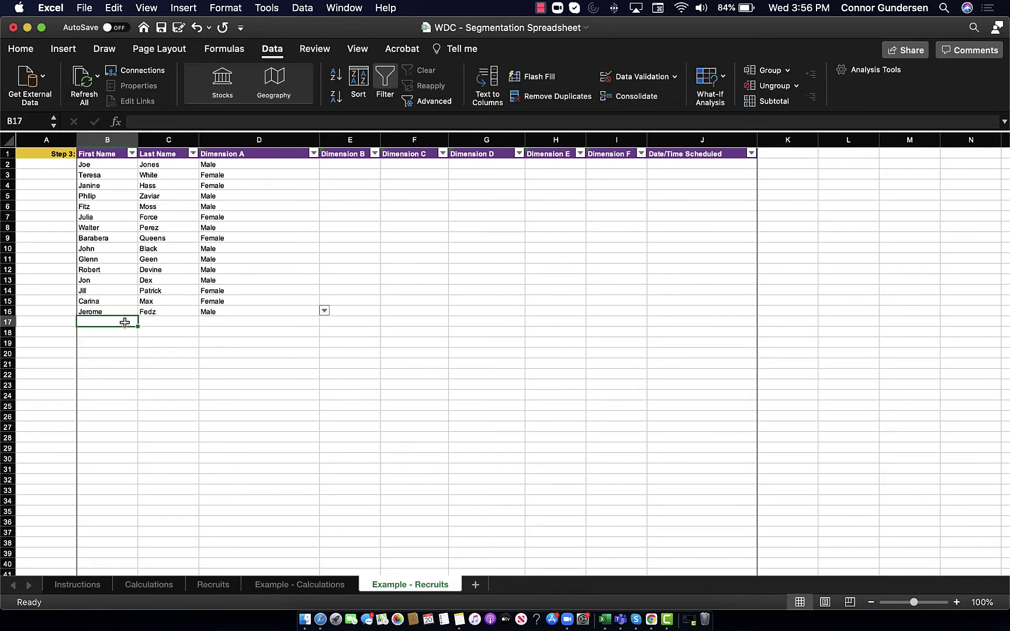
text(Cory)
key(Tab)
text(Fader)
key(Tab)
click(324, 322)
click(215, 337)
- Add the recruits in rows 18–19 with first and last names, both tagged Male
click(102, 333)
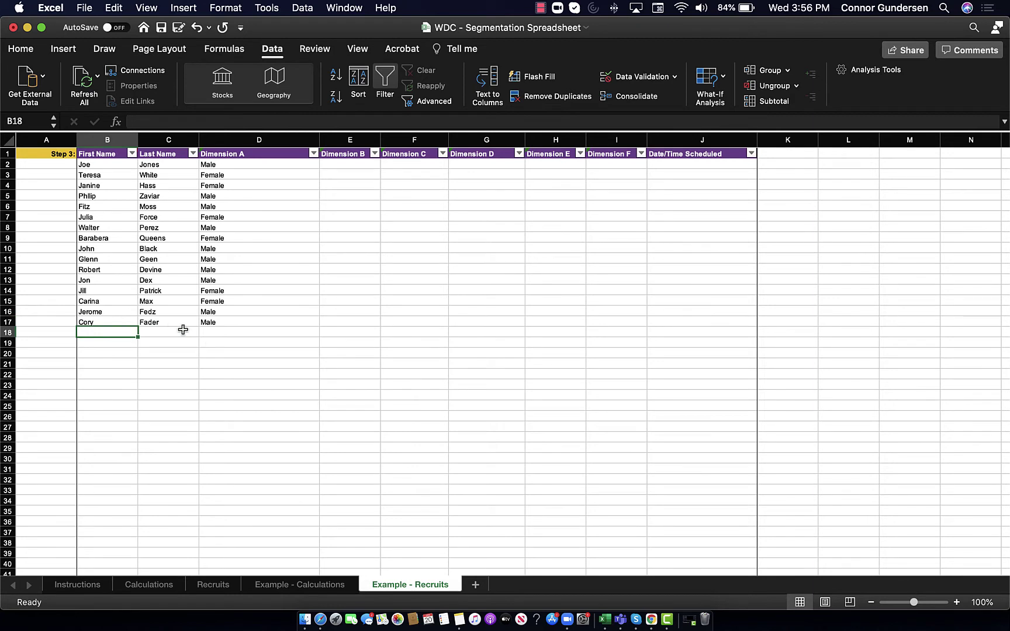
text(Patrick)
key(Tab)
text(Wams)
key(Tab)
click(324, 333)
click(221, 347)
click(106, 347)
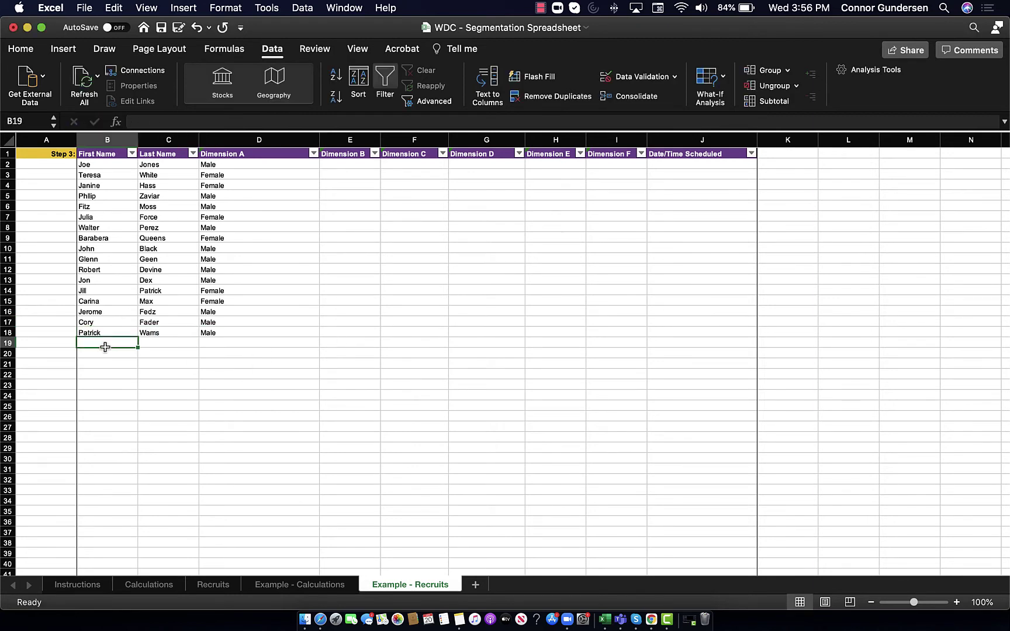
text(Noah)
key(Tab)
text(Fye)
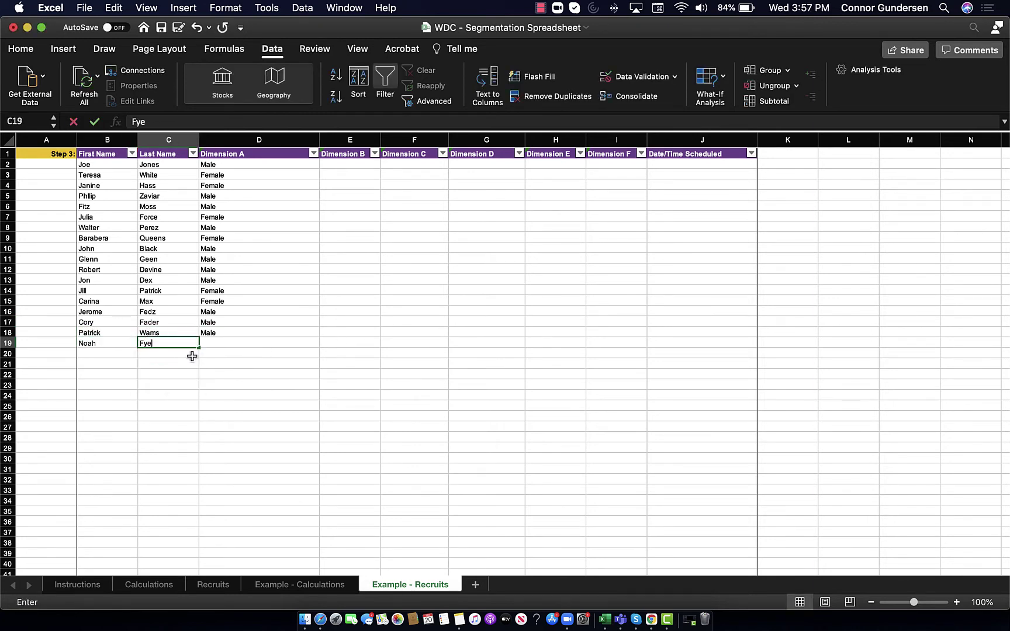
key(Tab)
click(325, 343)
click(215, 354)
- Add the final recruits in rows 20–21 with first and last names, both tagged Male
click(106, 354)
text(Palace)
key(Tab)
text(Blank)
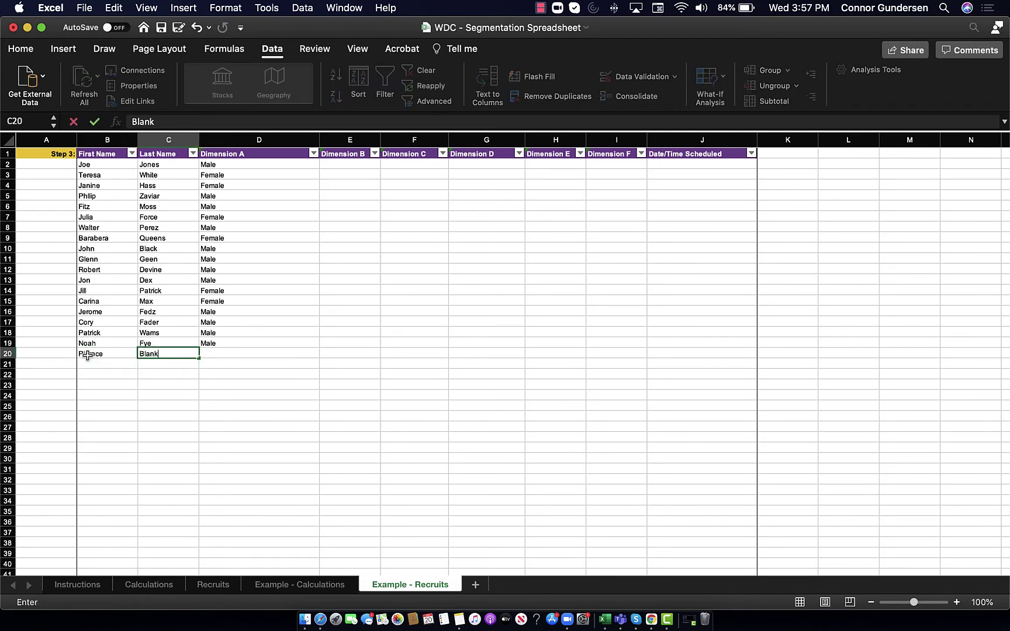
key(Tab)
click(323, 353)
click(216, 364)
click(131, 365)
text(Bob)
key(Tab)
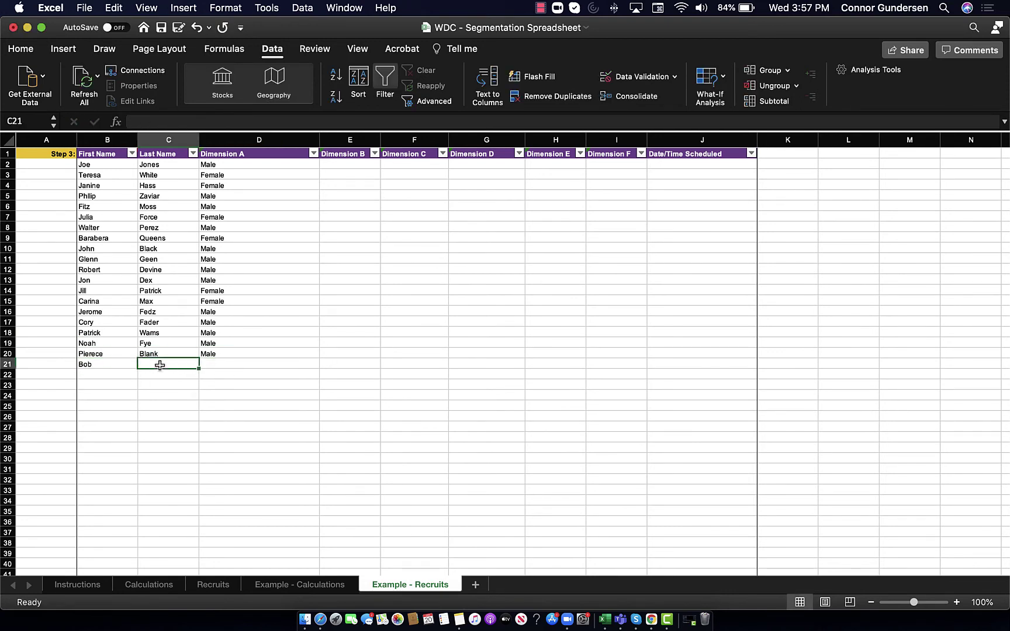
text(Geen)
key(Tab)
click(324, 364)
click(216, 375)
click(168, 395)
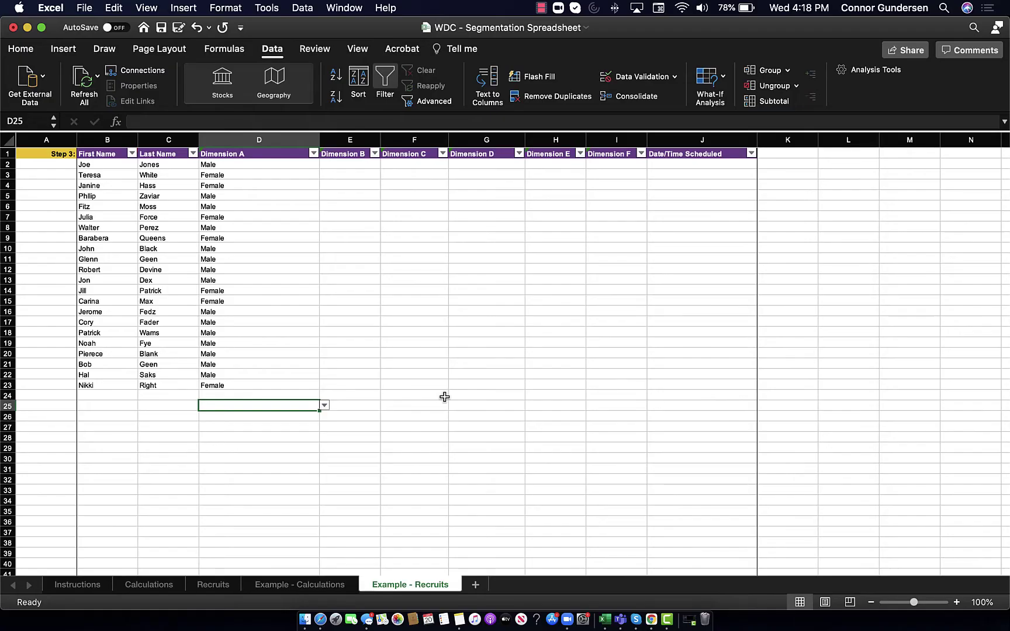
- Return to the recruit list and review the Dimension A gender entry in row 21
click(445, 397)
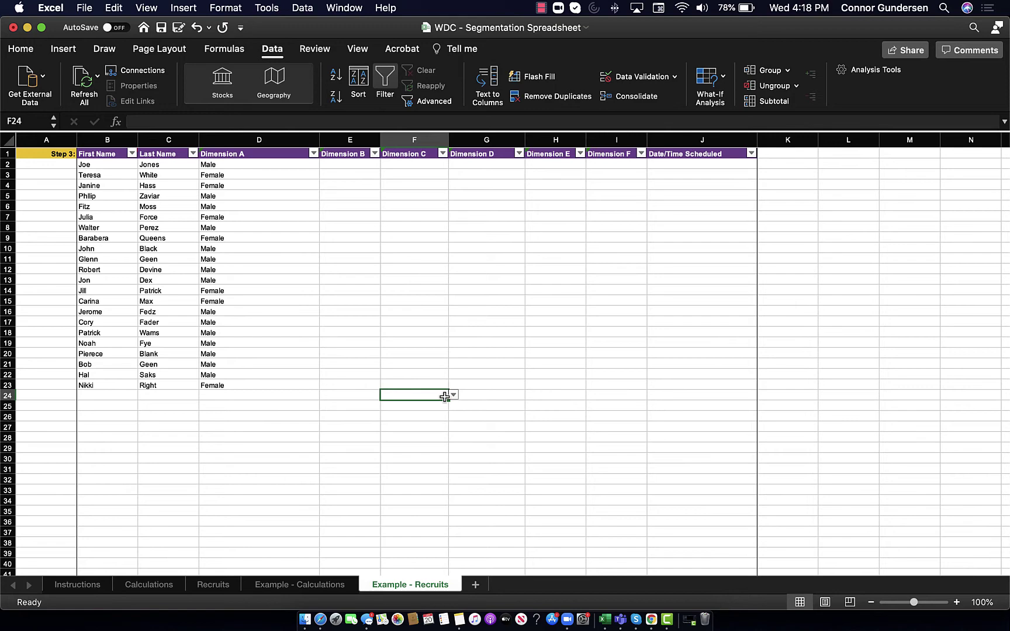
click(306, 364)
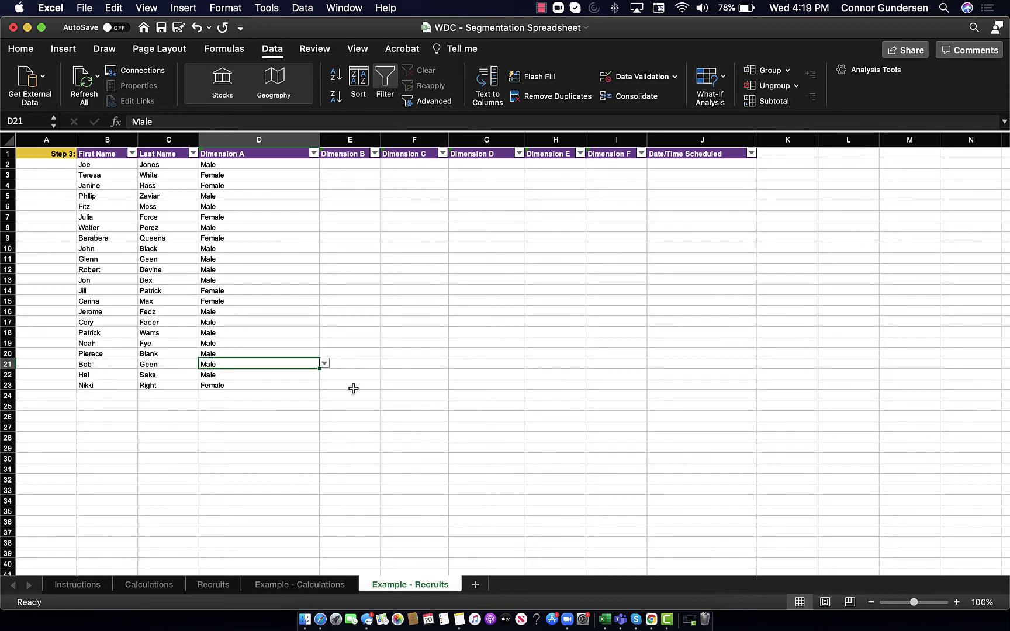
- On Example - Calculations, review the Gender table's desired percentages and actual-count formulas
click(326, 586)
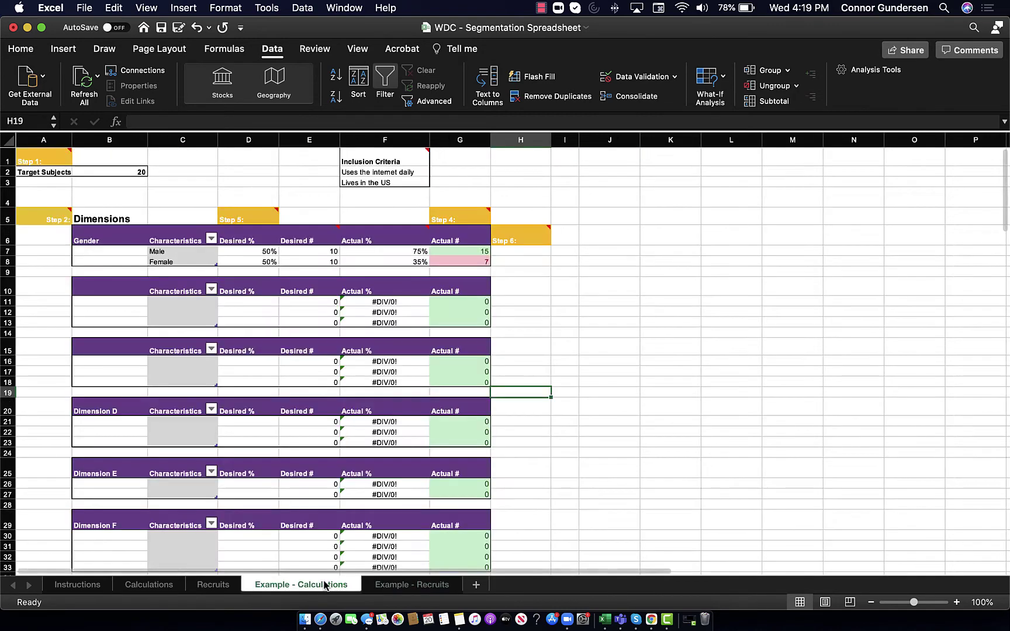
click(250, 262)
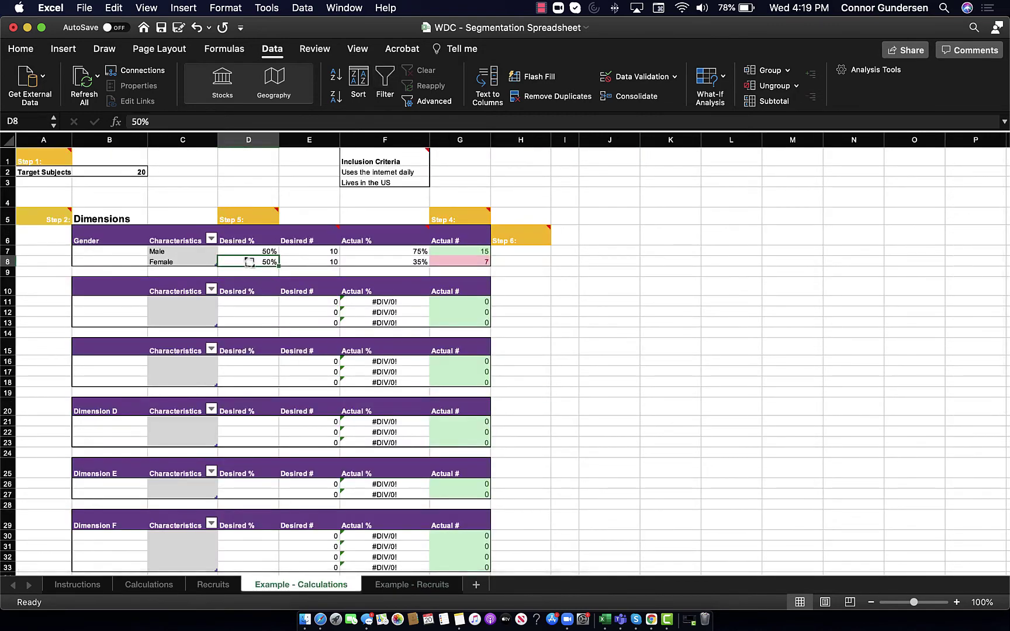
click(181, 264)
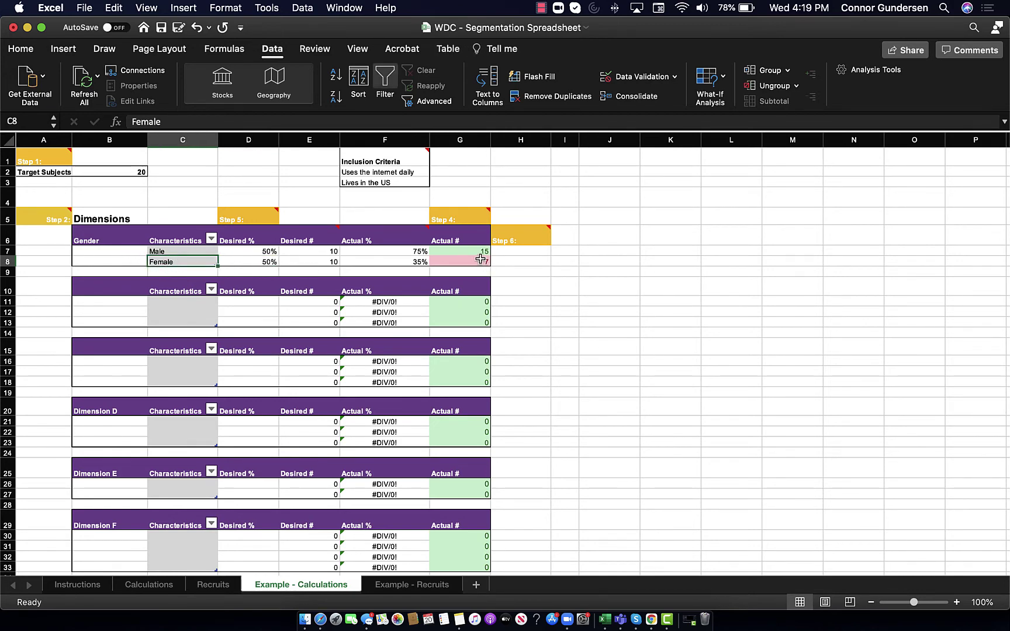
click(515, 265)
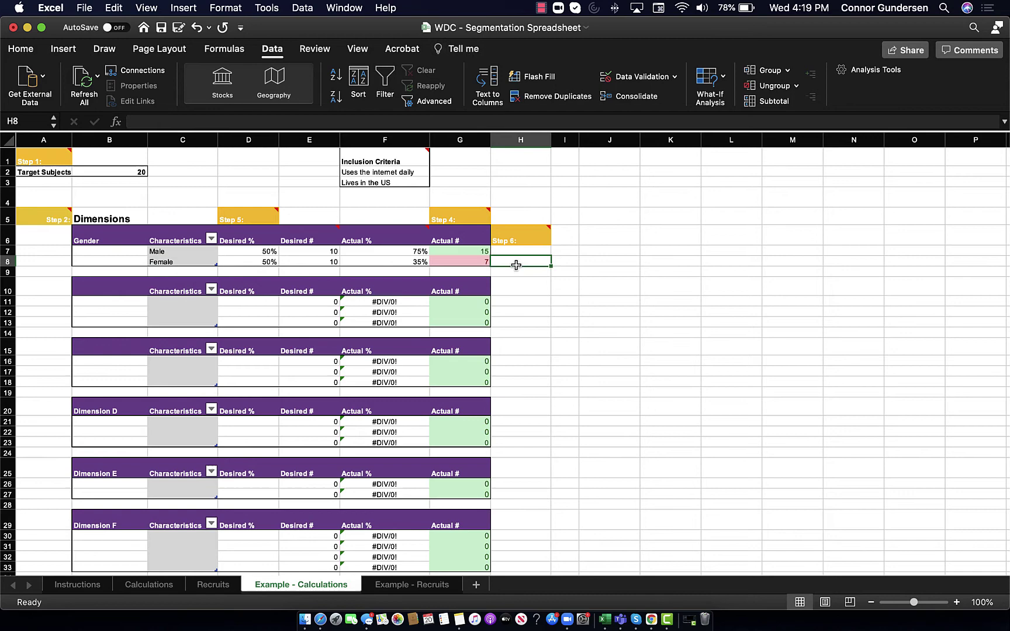
key(Up)
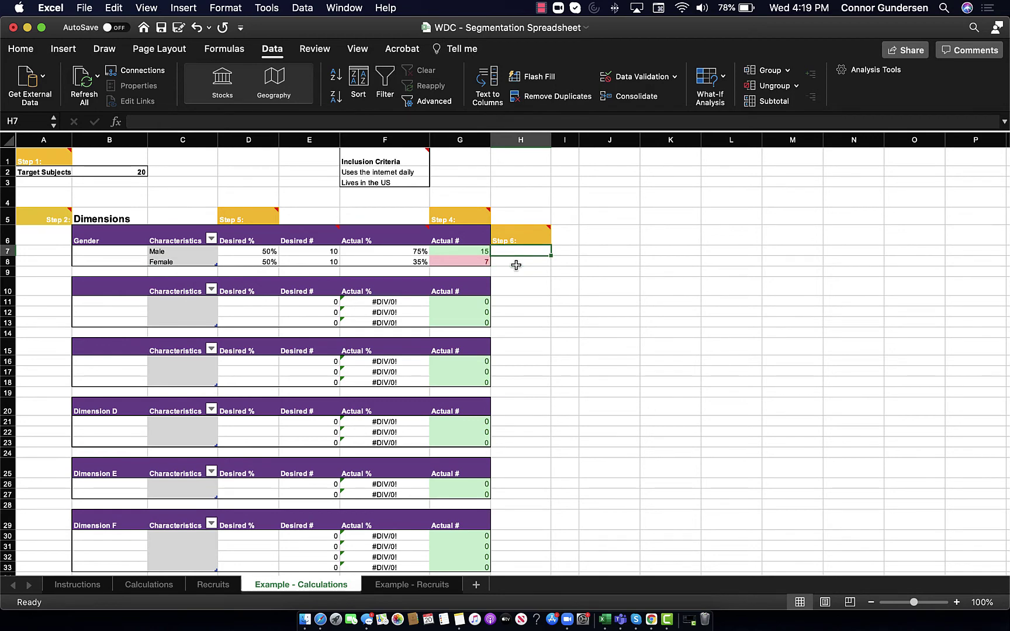
click(470, 251)
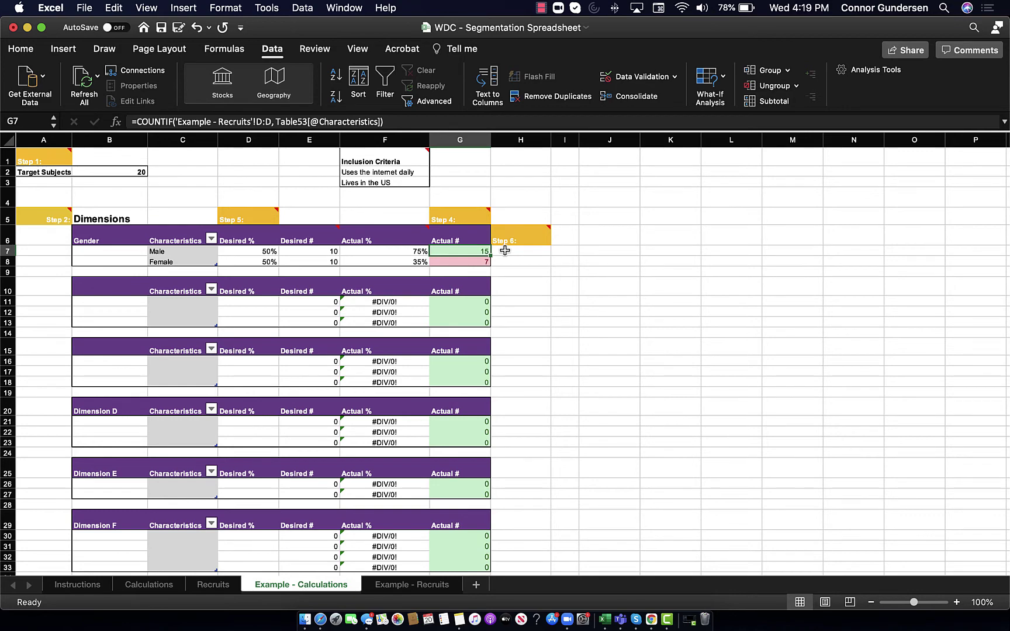
key(Down)
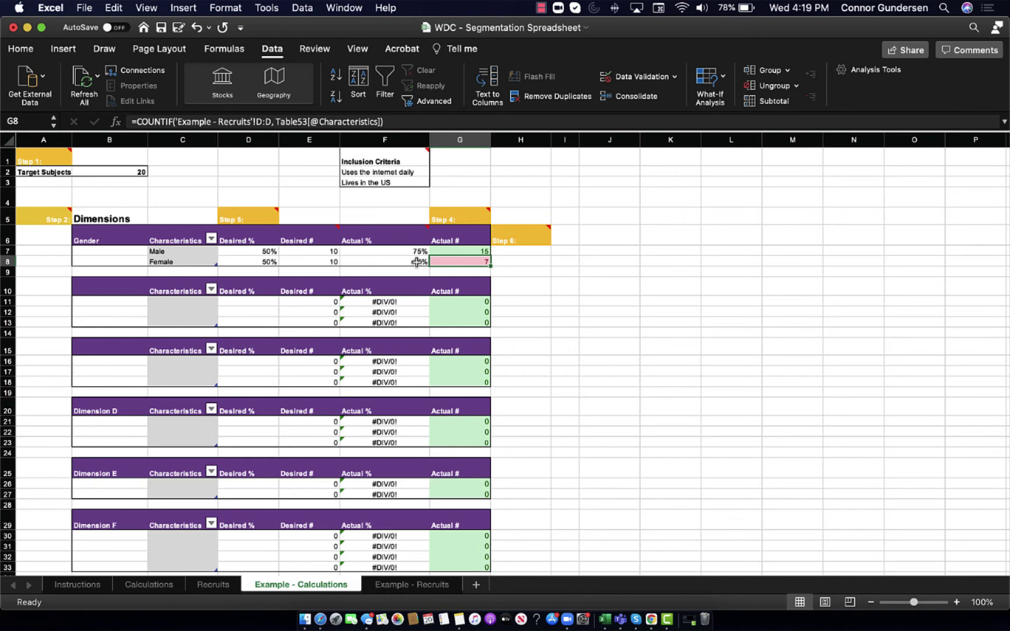
- Set the desired male share in D7 to 75%, for a target of 15 males
click(244, 253)
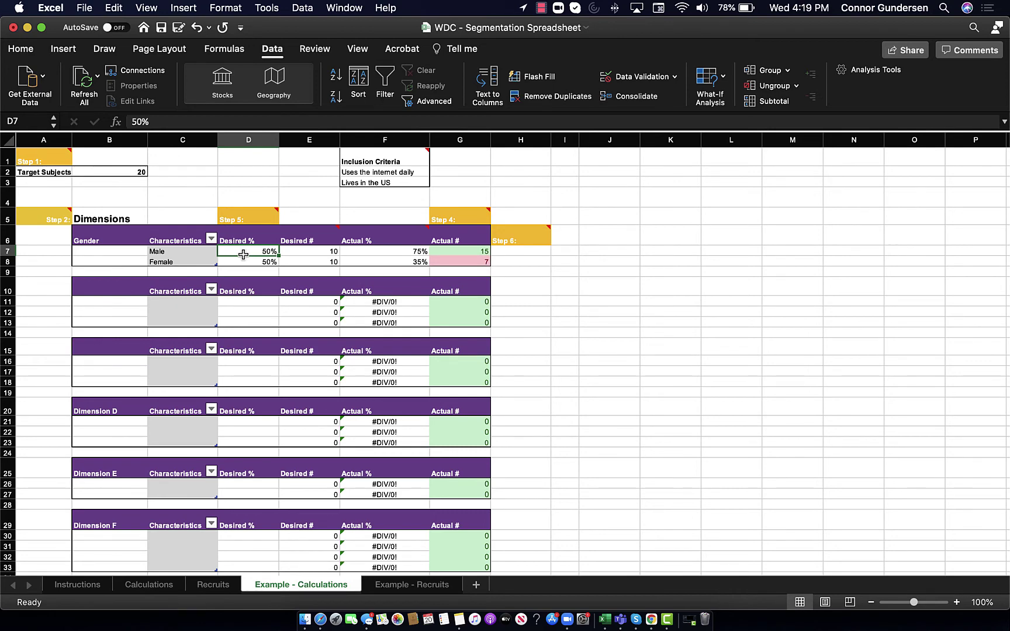
text(75)
key(Return)
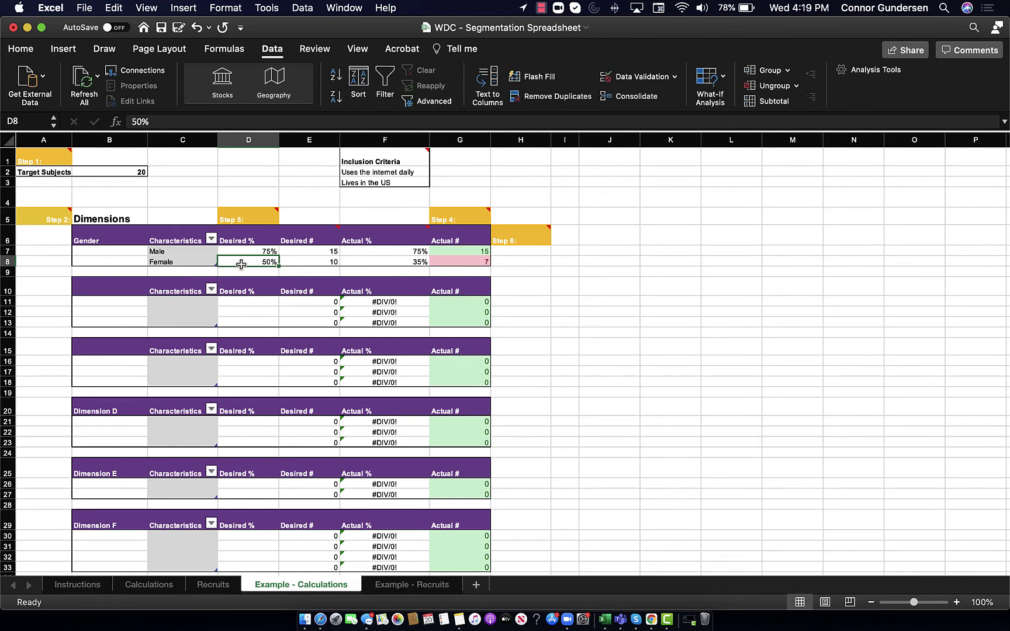
- Set the desired female share to 25% (5 females) and recheck the male target
text(25)
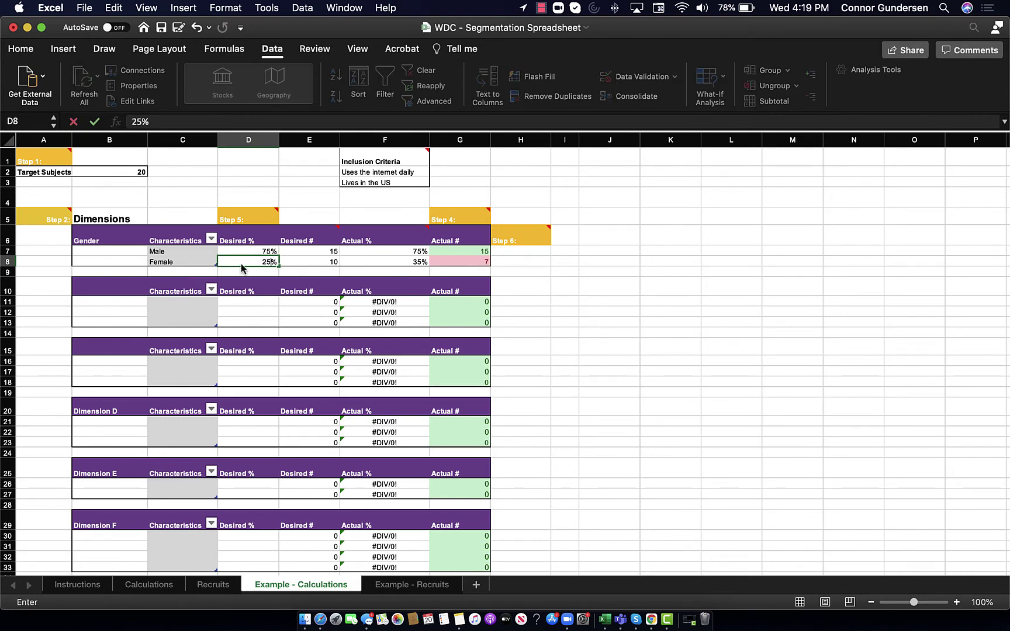
key(Return)
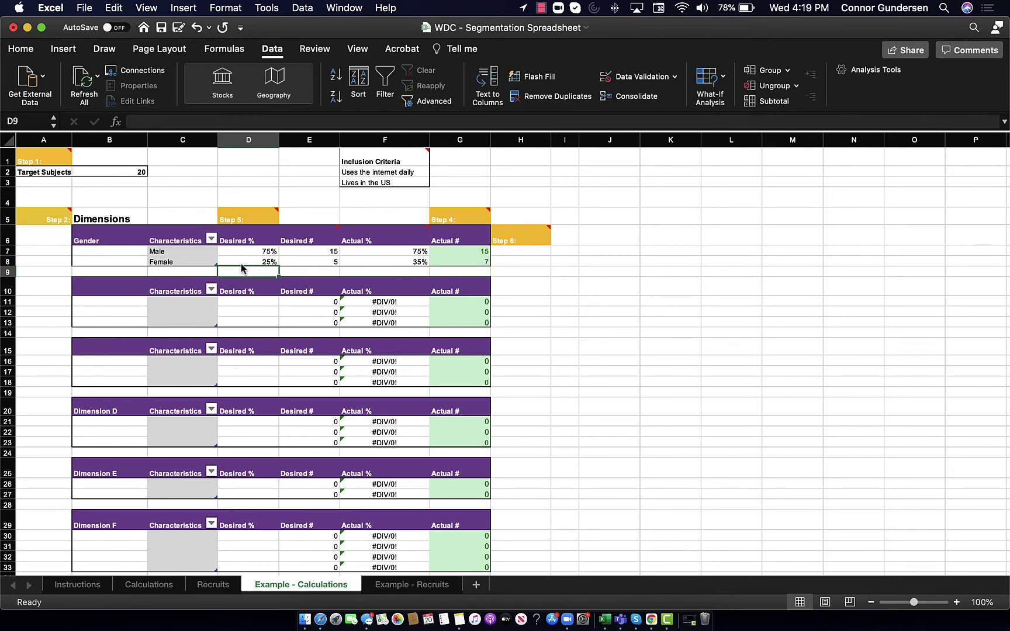
click(315, 251)
click(250, 251)
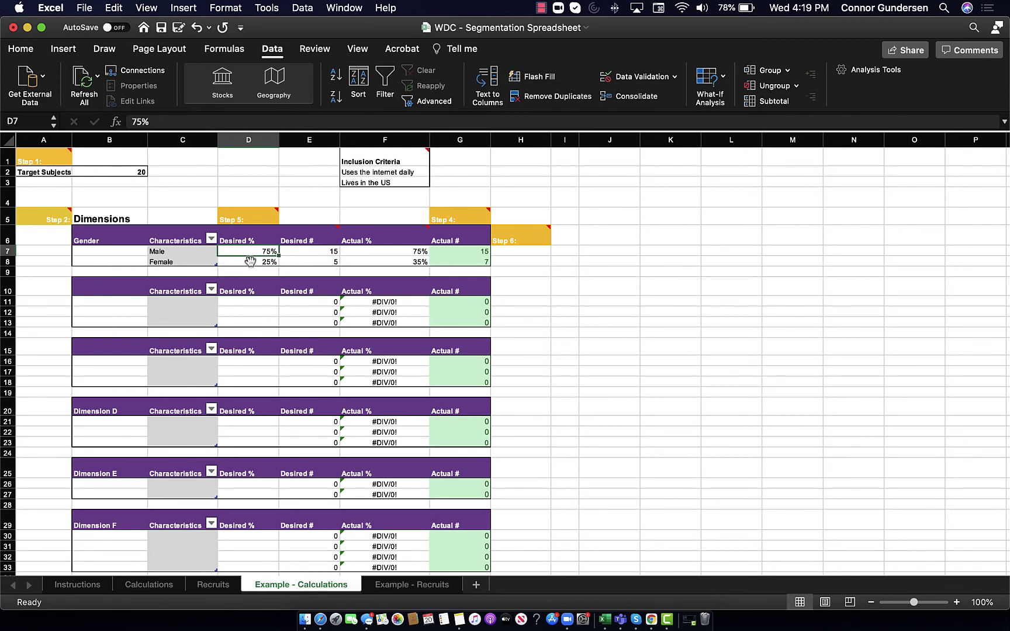
- Glance at Example - Recruits, then total the actual gender counts in G7:G8
click(397, 585)
click(330, 585)
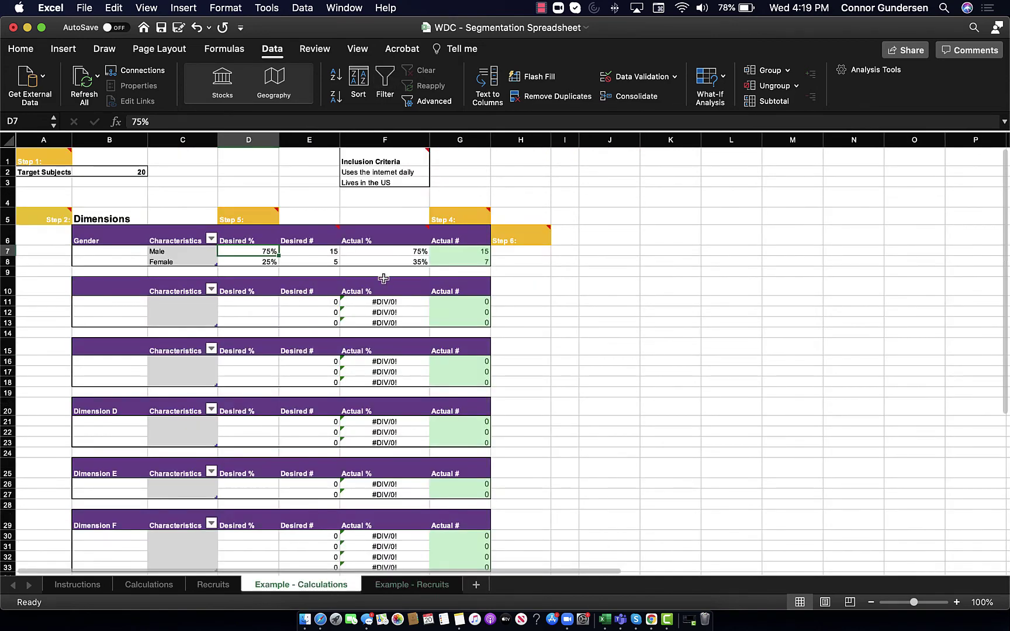
drag(474, 248, 474, 259)
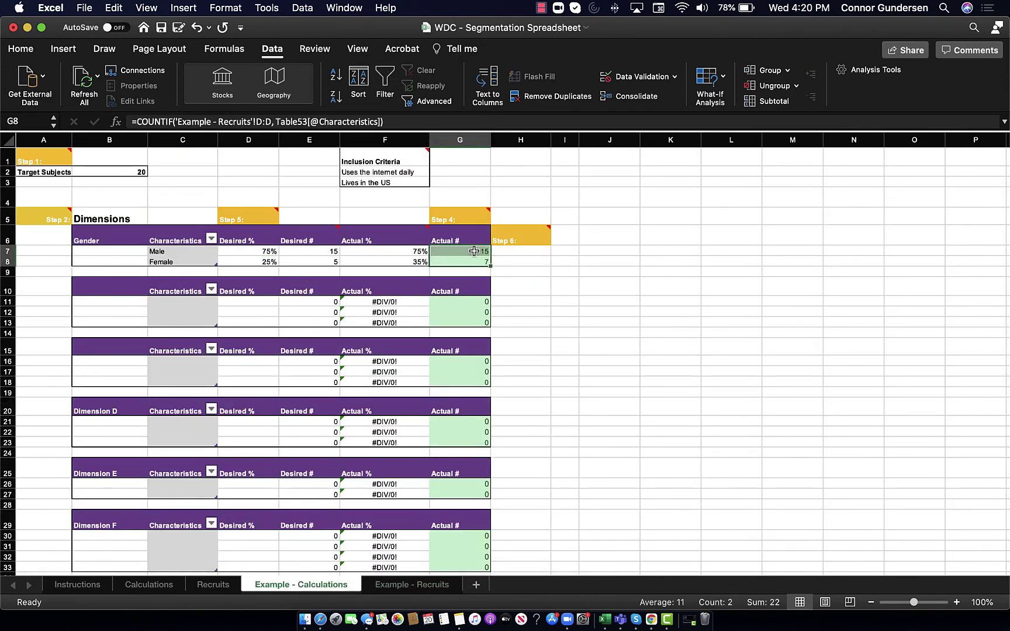
click(505, 256)
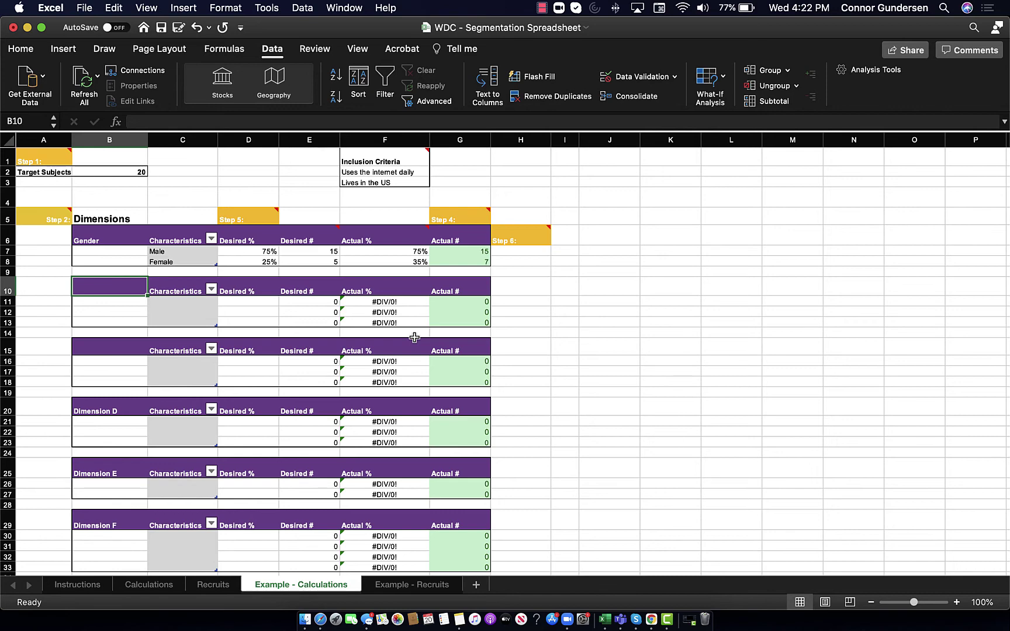
- Name the second dimension Age and enter the bands 21-30, 31-40 and 41-50
text(Age)
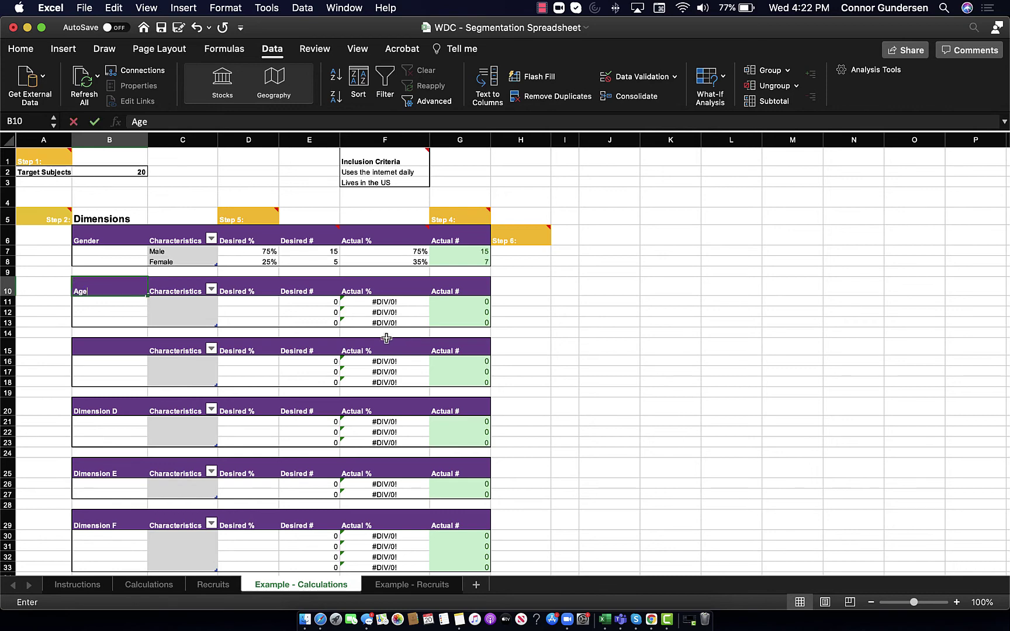
click(174, 298)
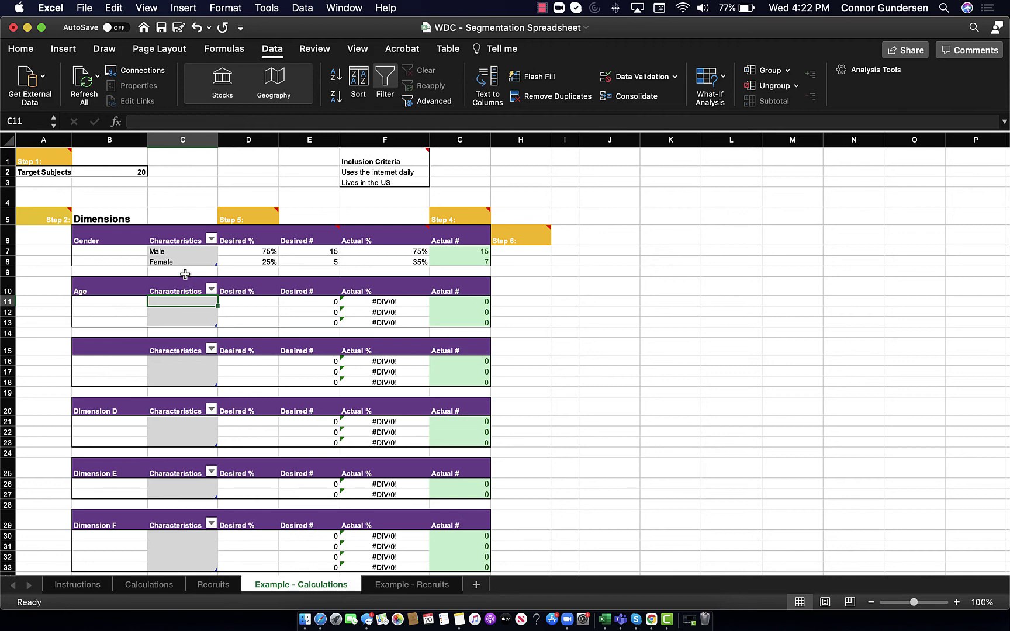
text(21-30)
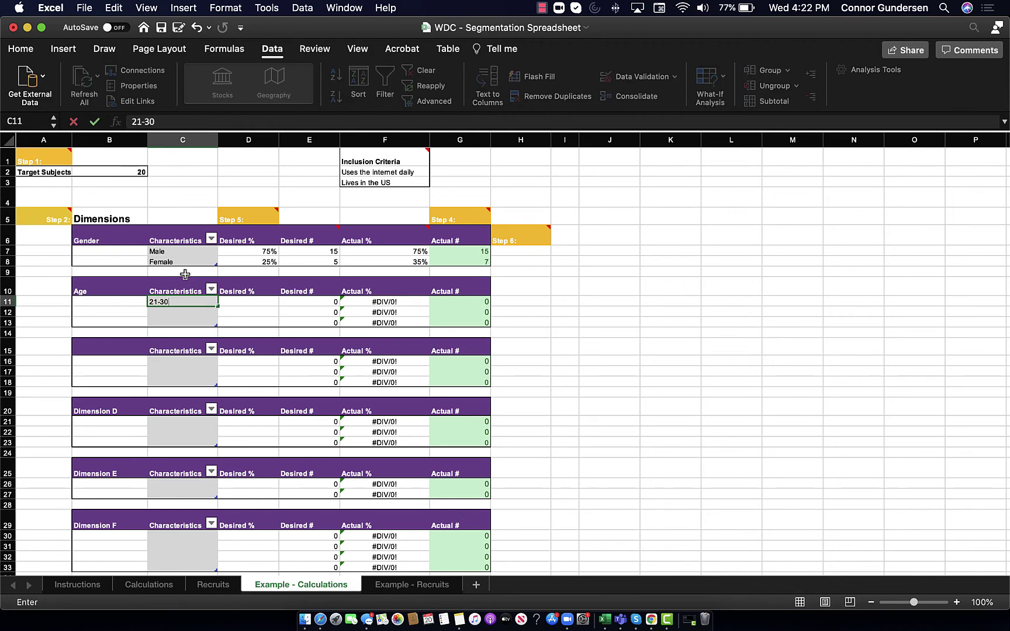
key(Return)
text(31-40)
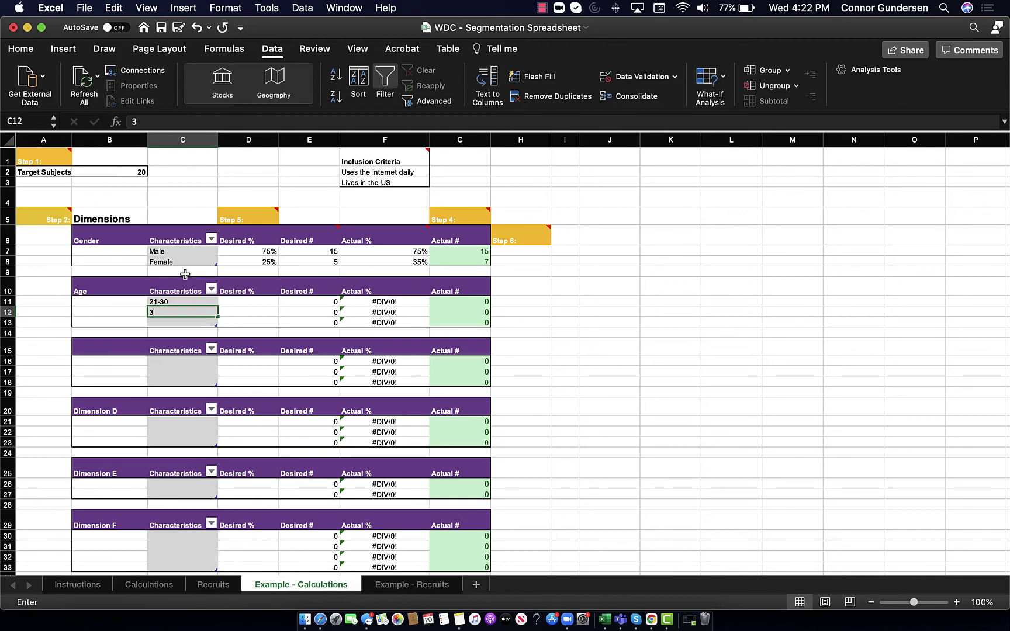
key(Return)
text(41-50)
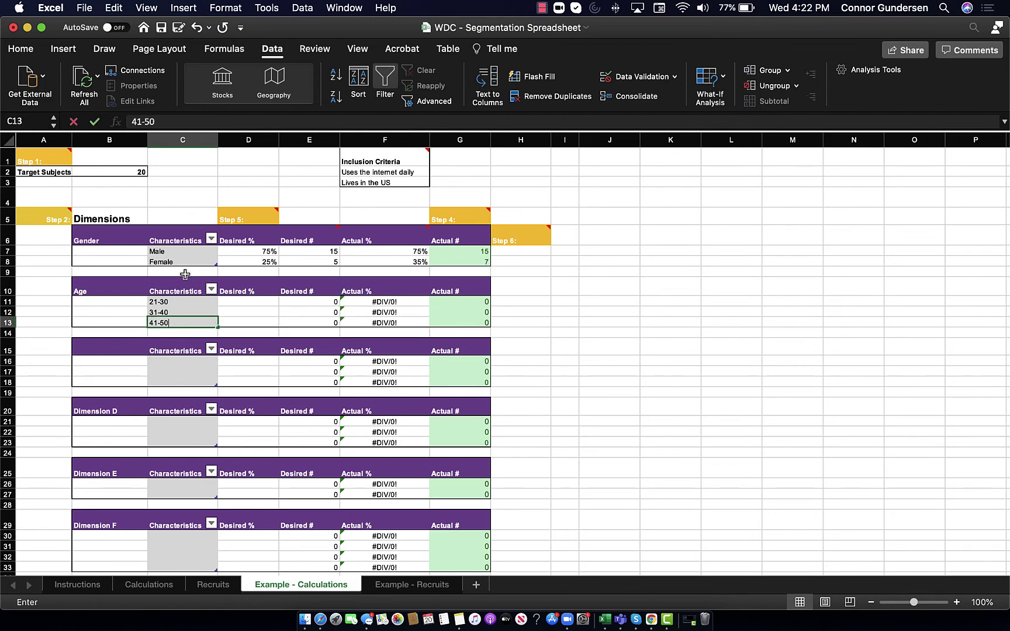
key(Return)
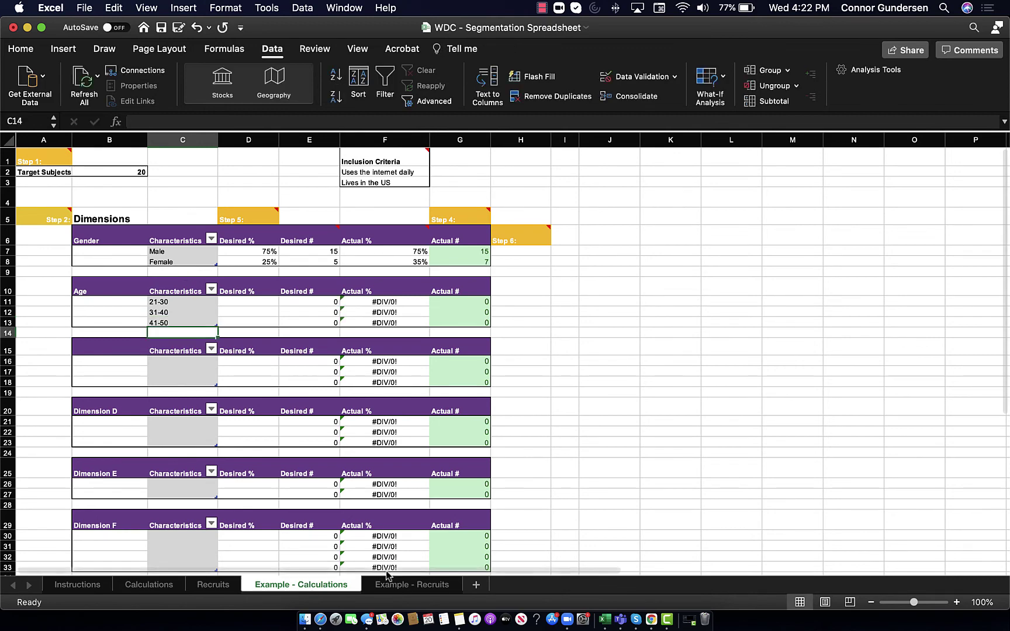
- On Example - Recruits, confirm the E2 and E10 dropdowns list the three age ranges
click(393, 585)
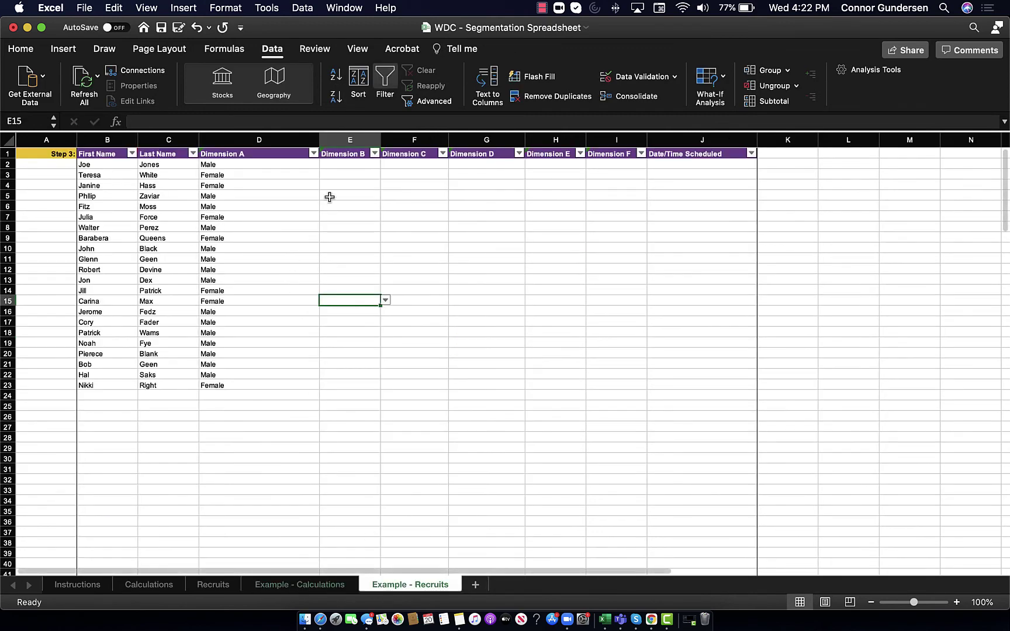
click(372, 165)
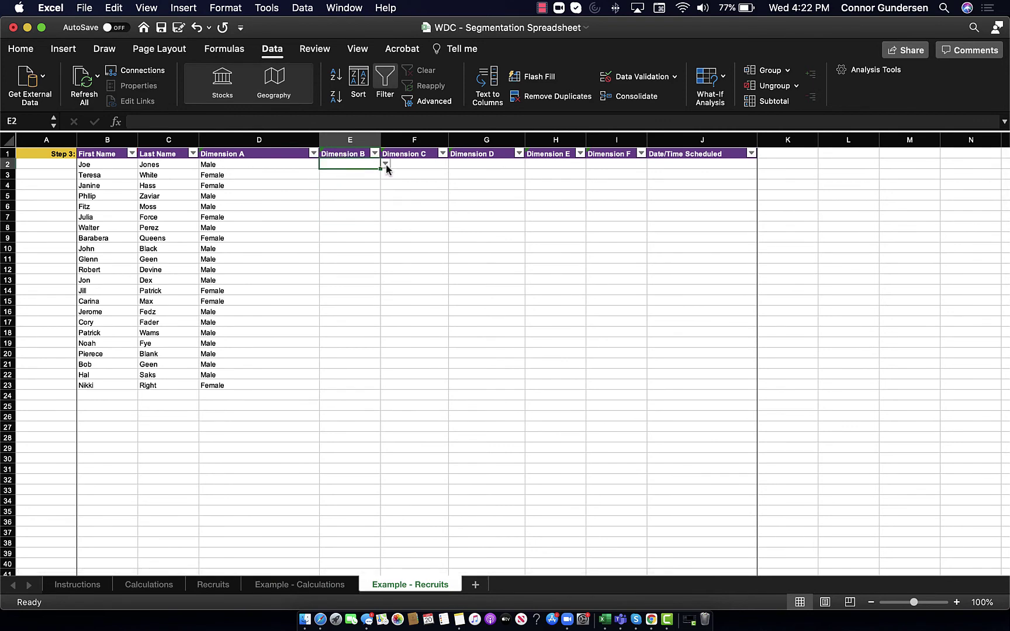
click(385, 164)
click(354, 244)
click(354, 248)
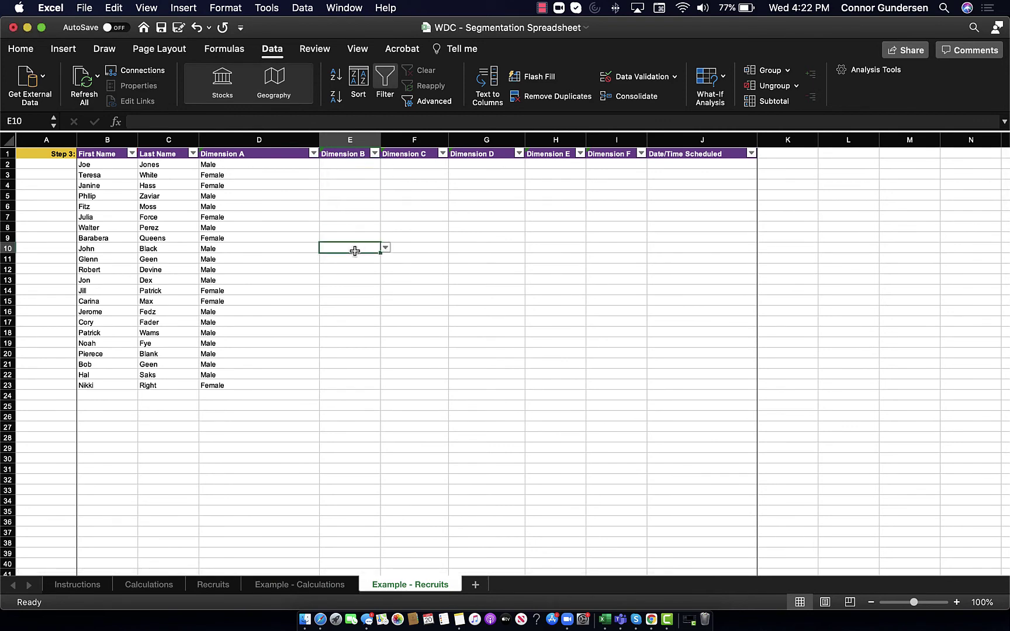
click(385, 249)
key(Escape)
click(307, 586)
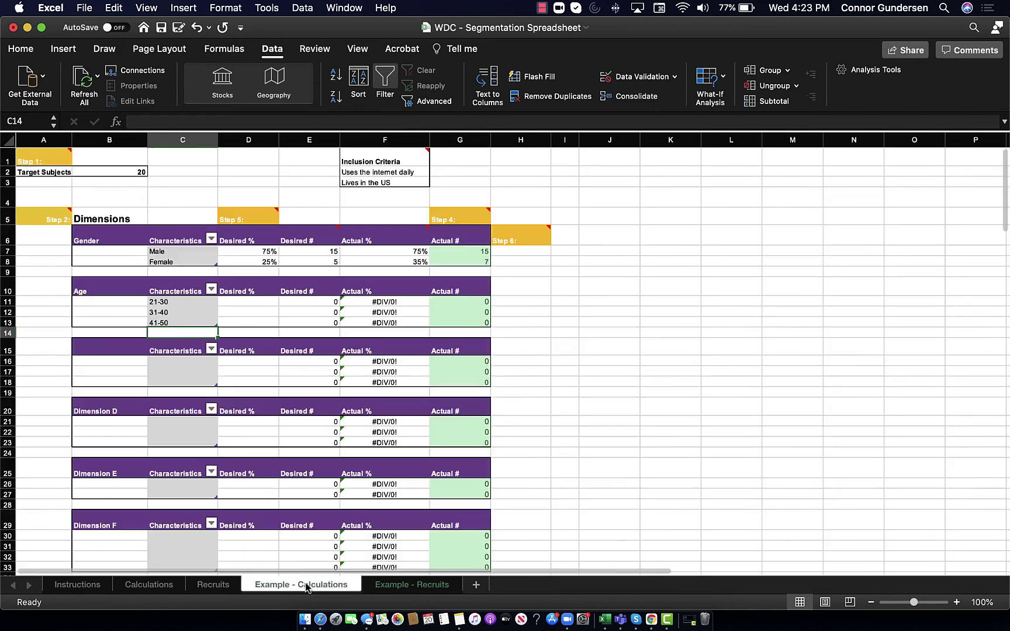
- Enter desired shares of 35%, 35% and 30% for the 21-30, 31-40 and 41-50 bands
click(234, 308)
key(Up)
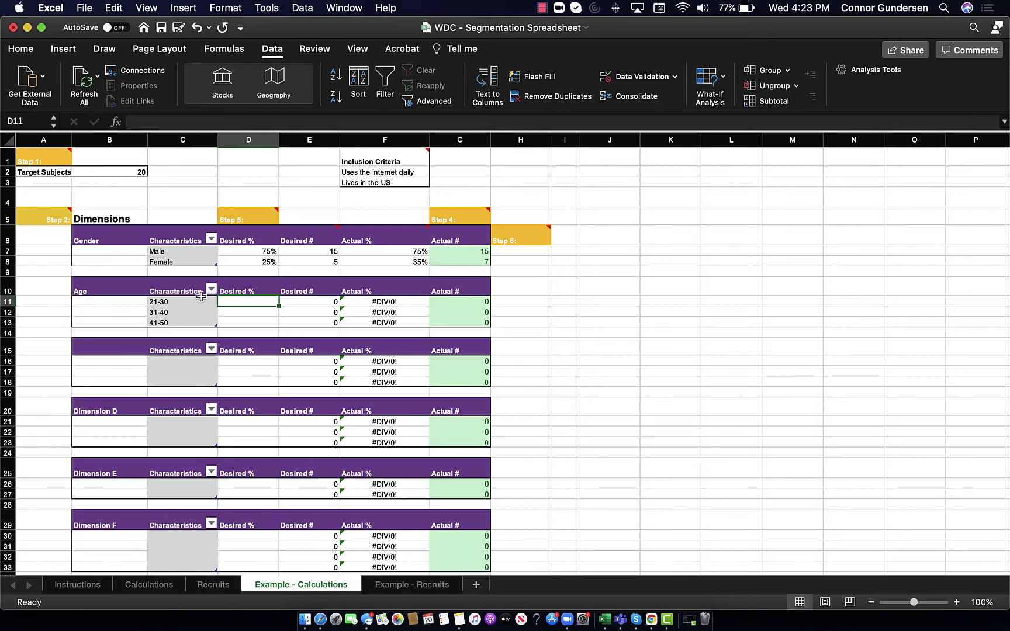
text(35%)
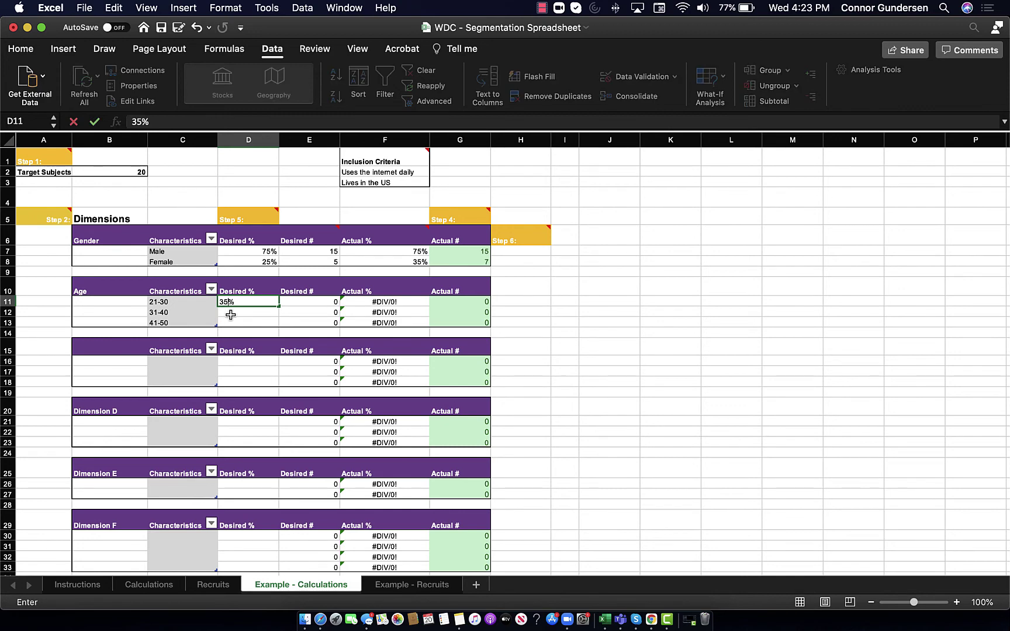
key(Return)
text(35%)
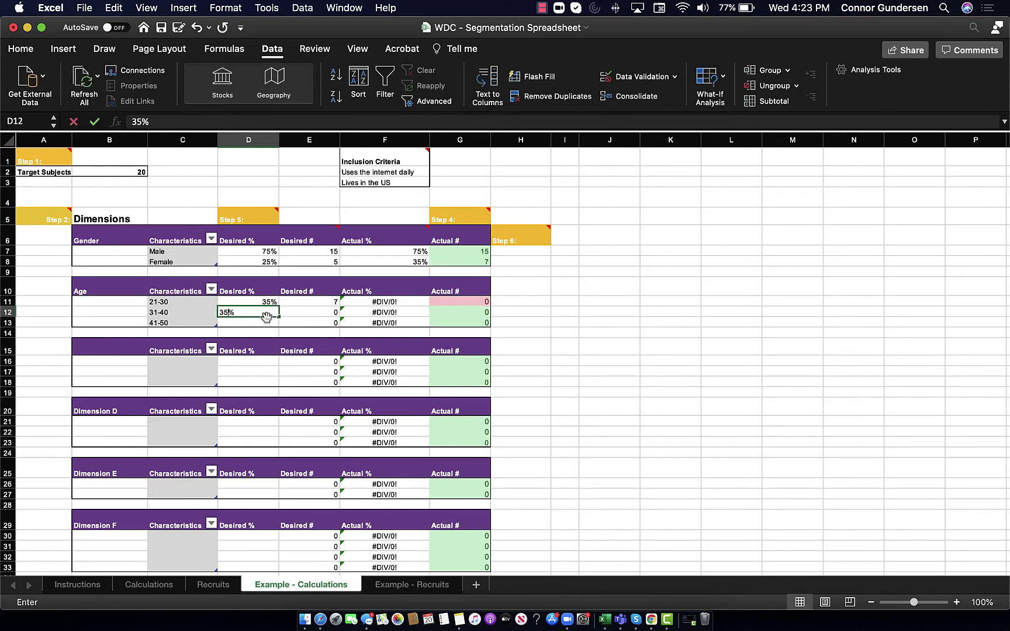
key(Return)
text(30%)
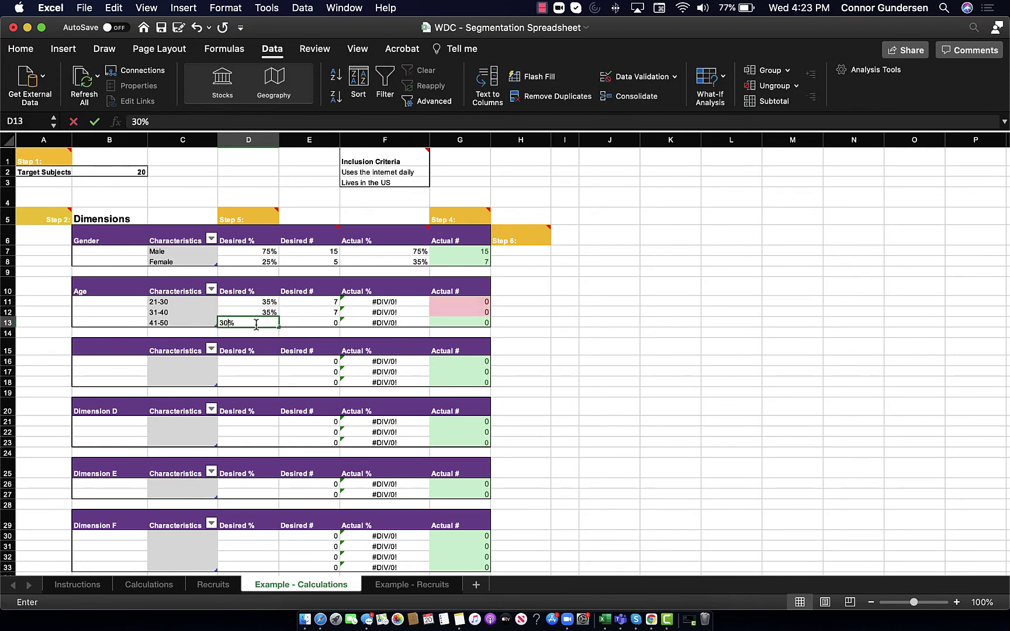
click(187, 321)
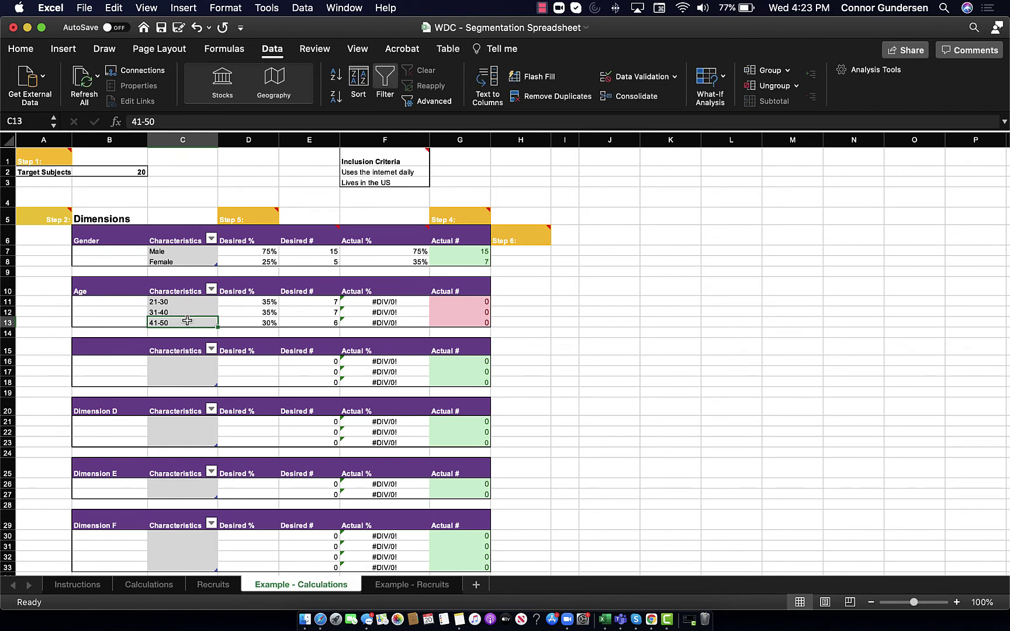
- Check the resulting Desired # targets 7, 7, 6 and the age Actual % and Actual # cells
click(316, 304)
shift+click(303, 324)
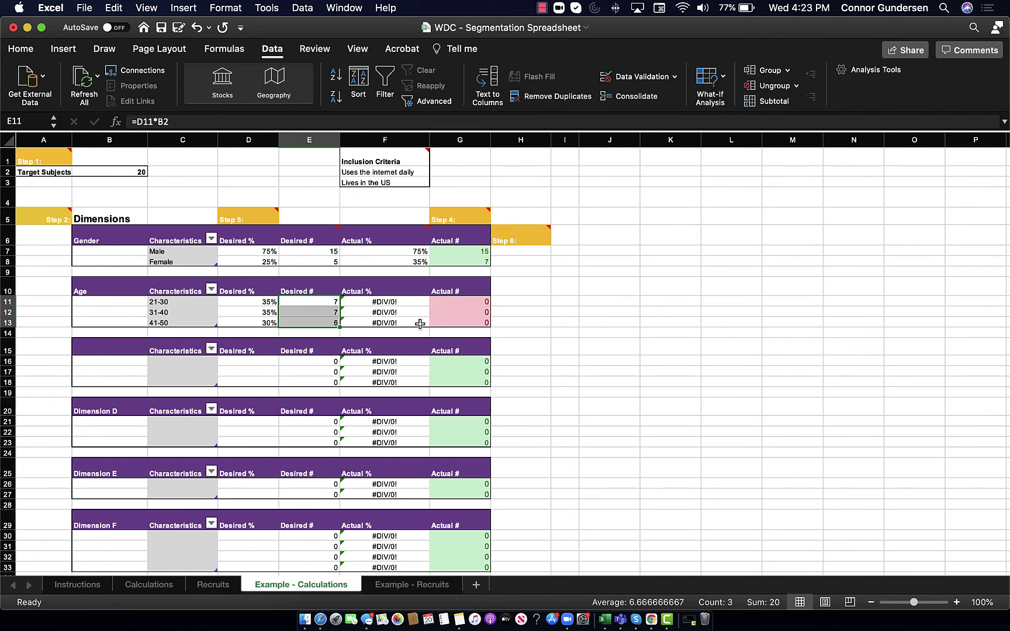
drag(399, 304, 457, 323)
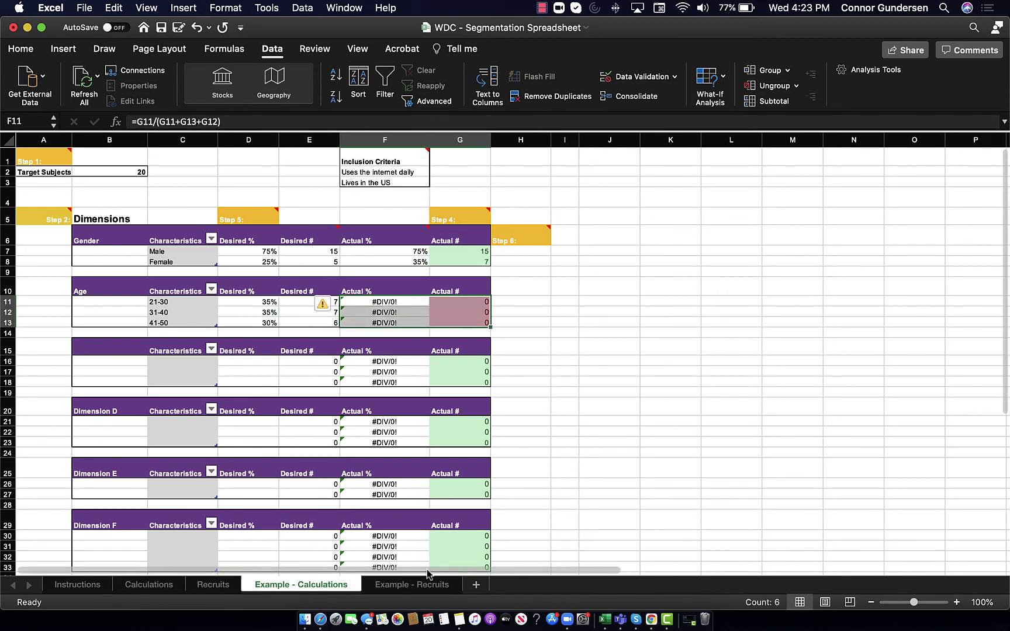
click(409, 584)
- Pick an age range from the Dimension B dropdown for each recruit in the first rows, through row 14
scroll(251, 288, down, 2)
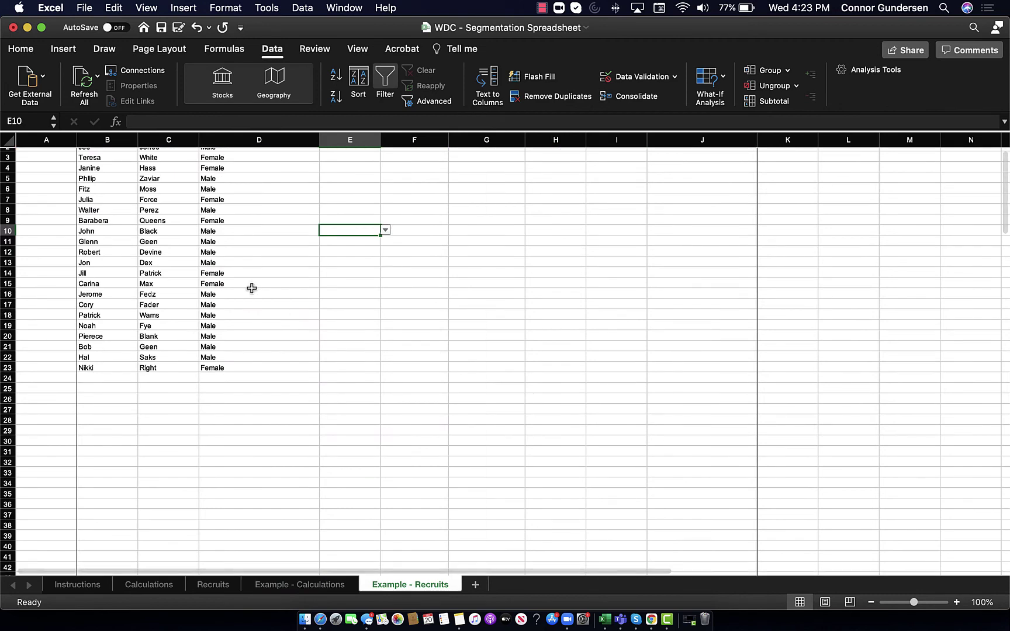
scroll(251, 288, up, 2)
click(275, 214)
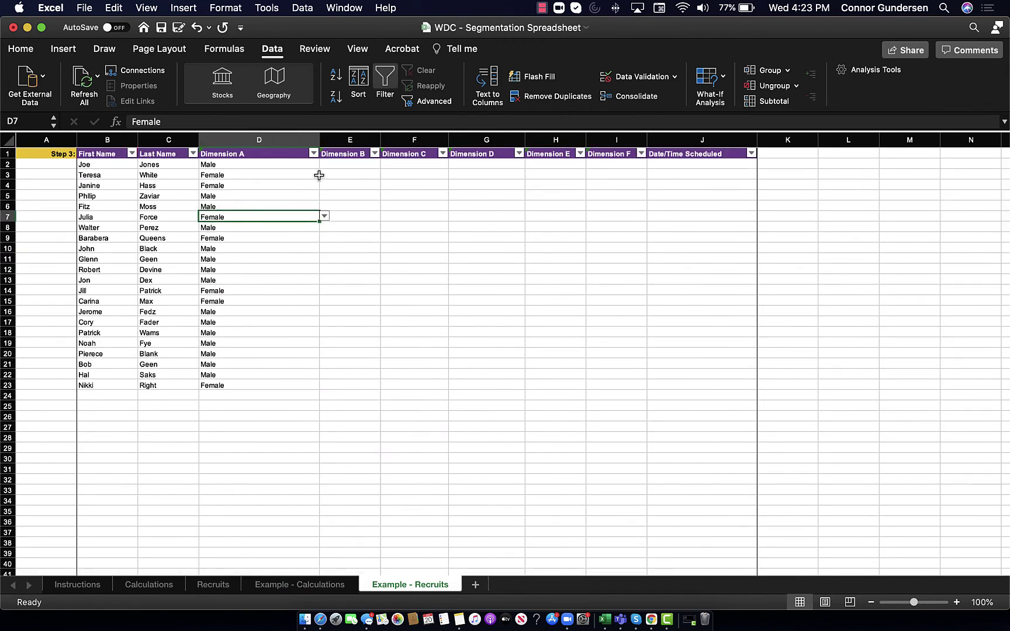
click(369, 165)
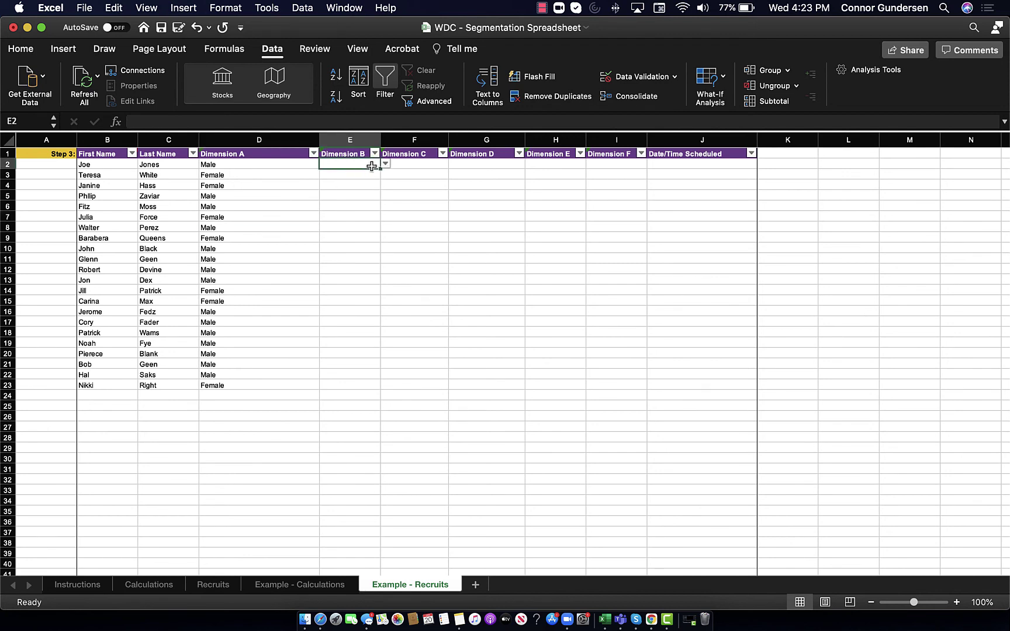
click(385, 164)
click(349, 186)
click(350, 175)
click(385, 175)
click(349, 189)
click(385, 199)
click(350, 206)
click(350, 242)
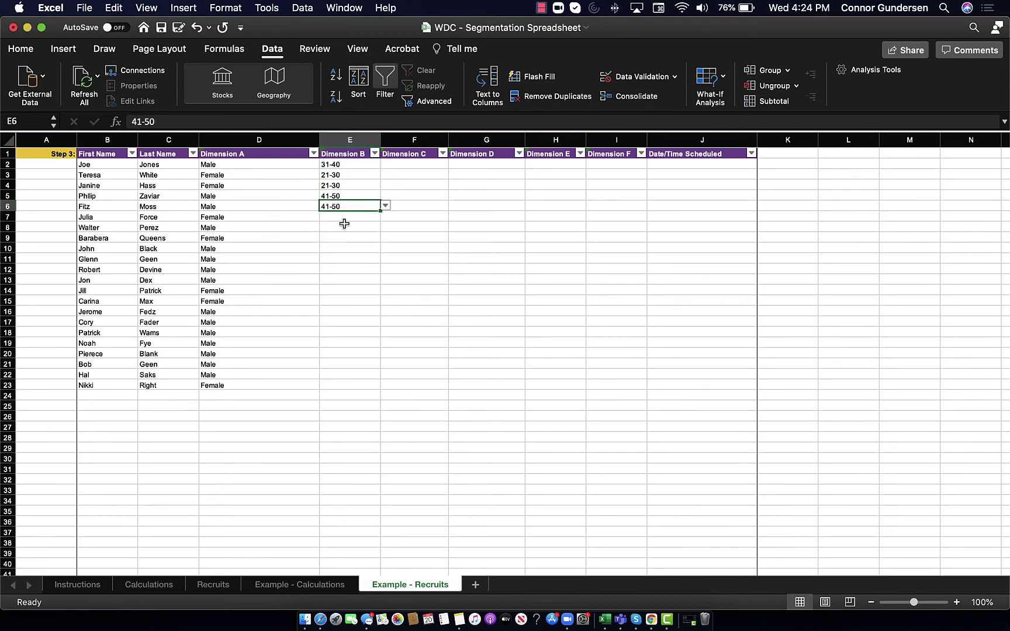
click(350, 217)
click(350, 253)
click(349, 227)
click(350, 263)
click(349, 237)
click(349, 274)
click(349, 248)
click(384, 268)
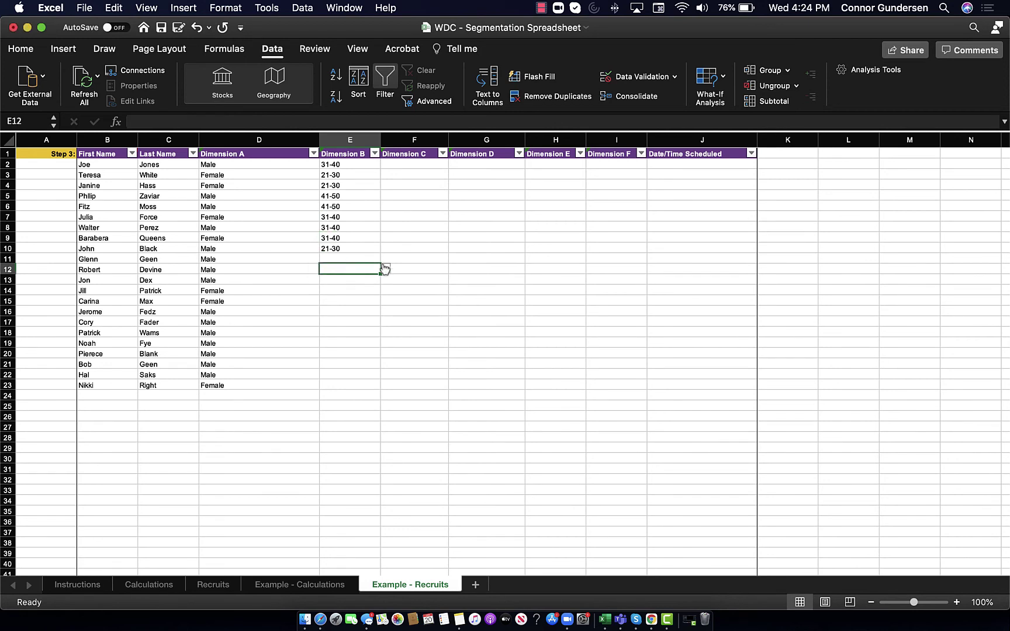
click(385, 259)
click(349, 284)
click(385, 269)
click(349, 294)
click(350, 305)
click(350, 302)
- Assign age ranges to the remaining recruits through row 23, e.g. 21-30, 31-40, 41-50
click(385, 301)
click(350, 313)
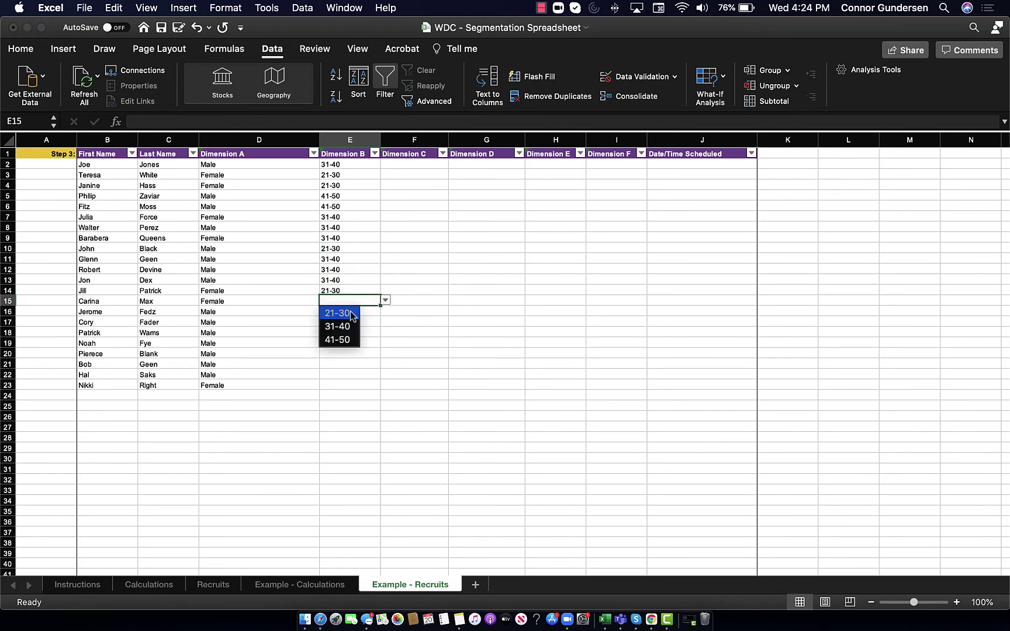
click(350, 313)
click(350, 311)
click(385, 311)
click(350, 324)
click(386, 333)
click(350, 368)
click(385, 343)
click(391, 352)
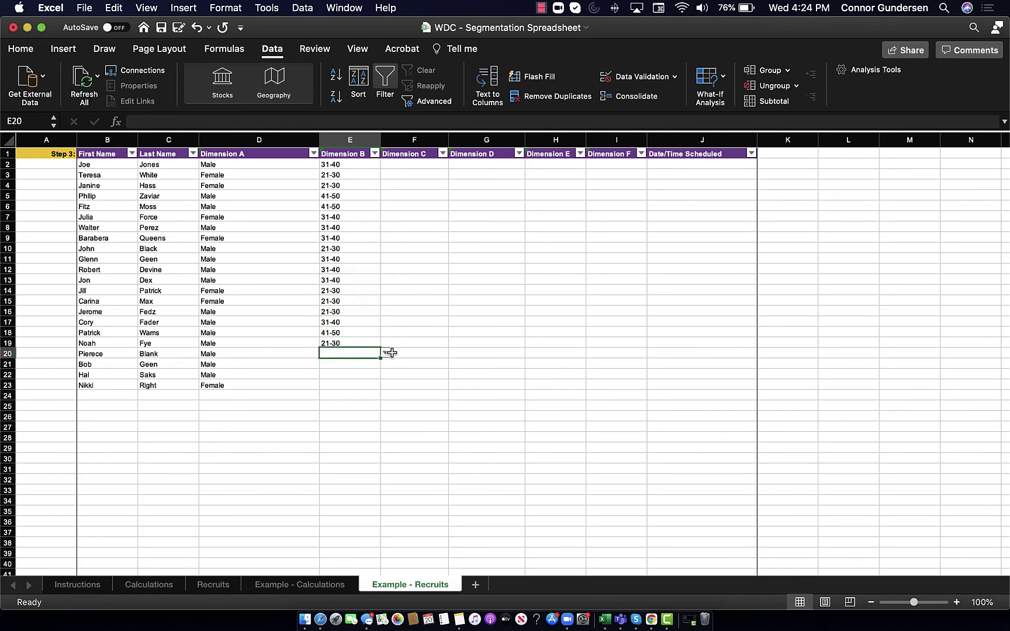
click(391, 352)
click(349, 374)
click(386, 364)
click(349, 374)
click(349, 375)
click(385, 375)
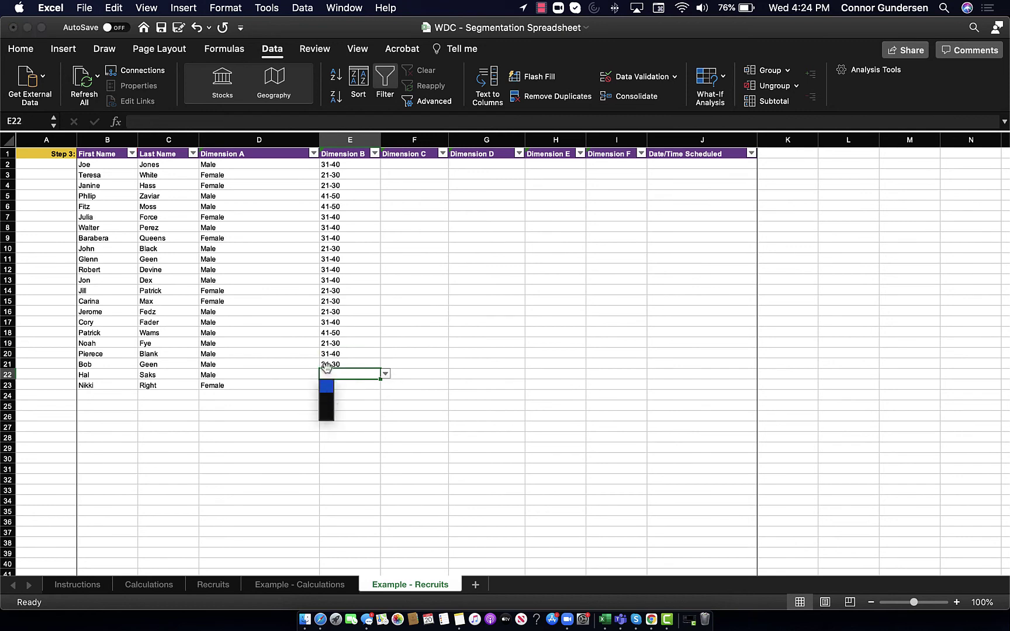
drag(380, 370, 383, 390)
click(349, 375)
click(385, 375)
click(350, 412)
click(331, 417)
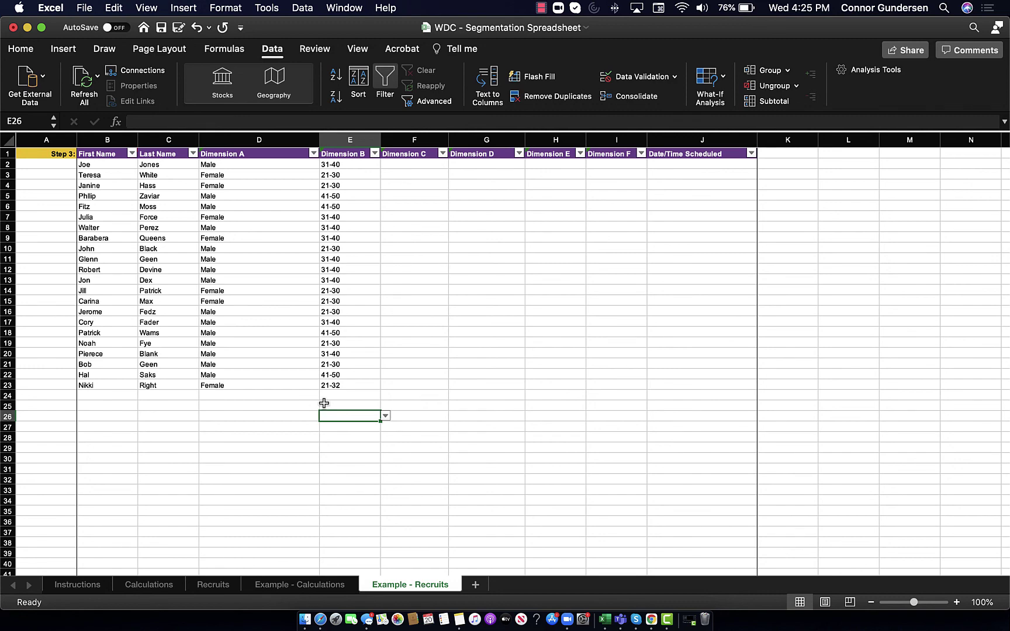
scroll(223, 250, right, 1)
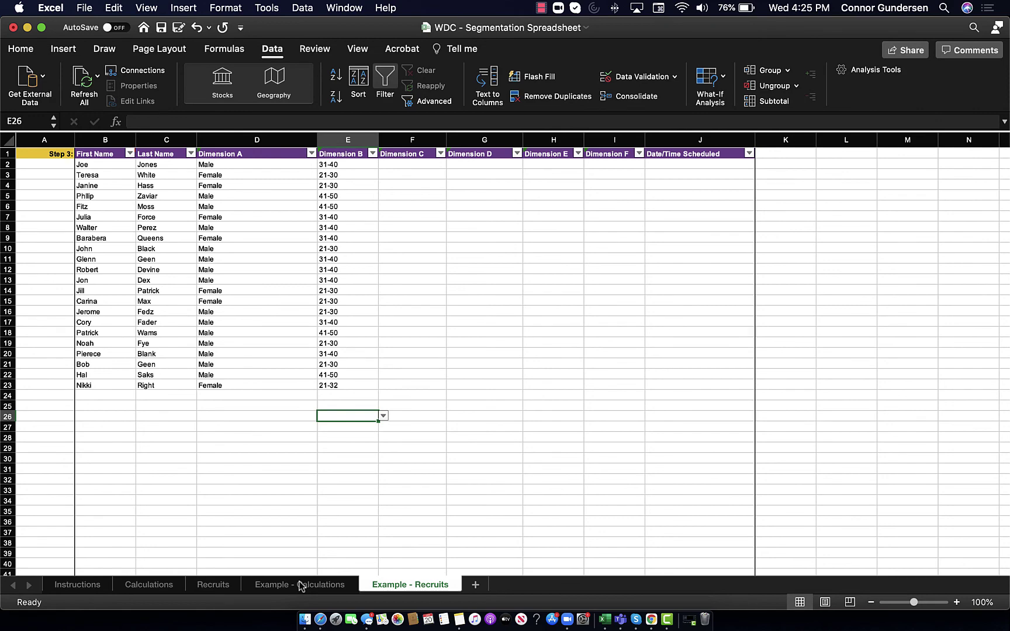
click(299, 585)
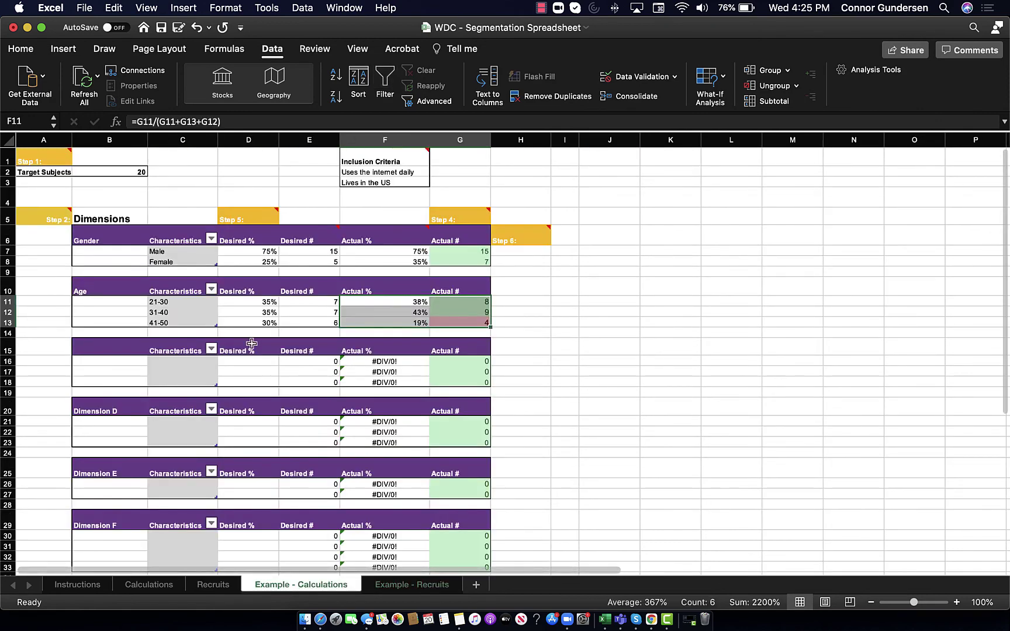
click(253, 325)
key(Right)
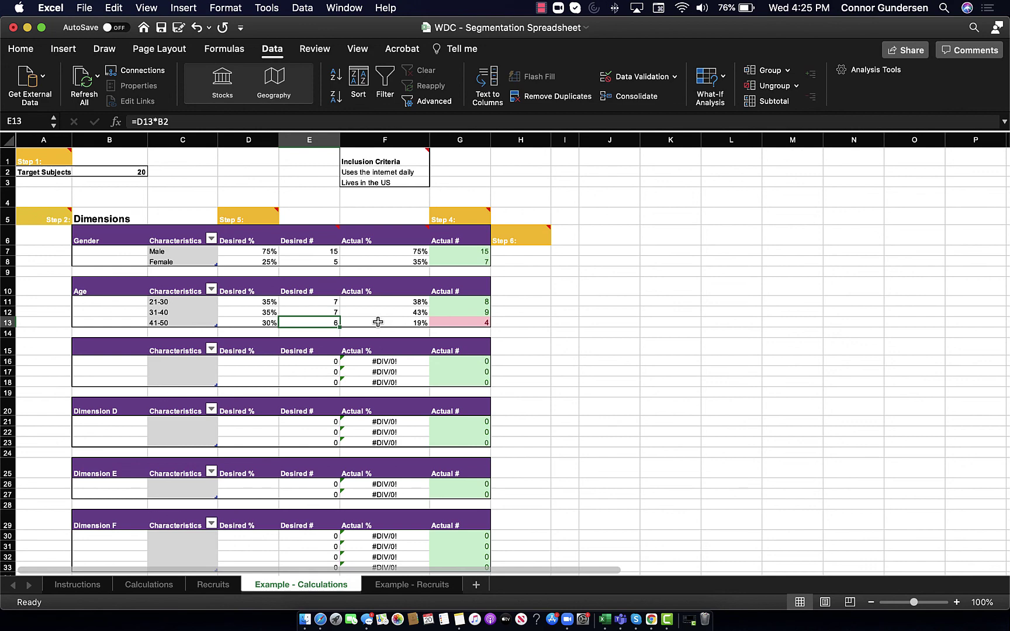
click(678, 301)
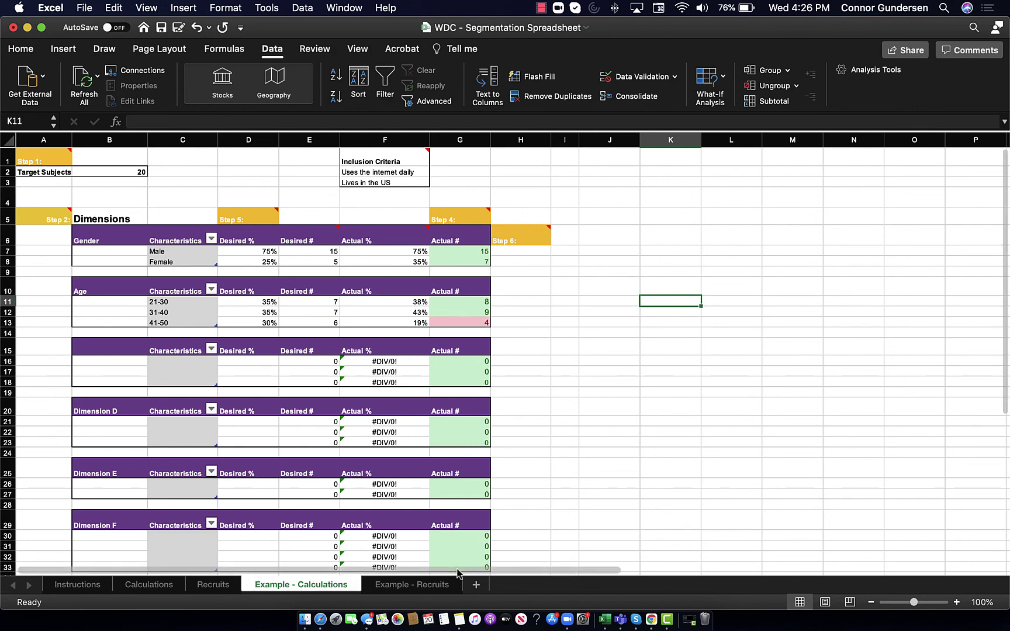
click(412, 585)
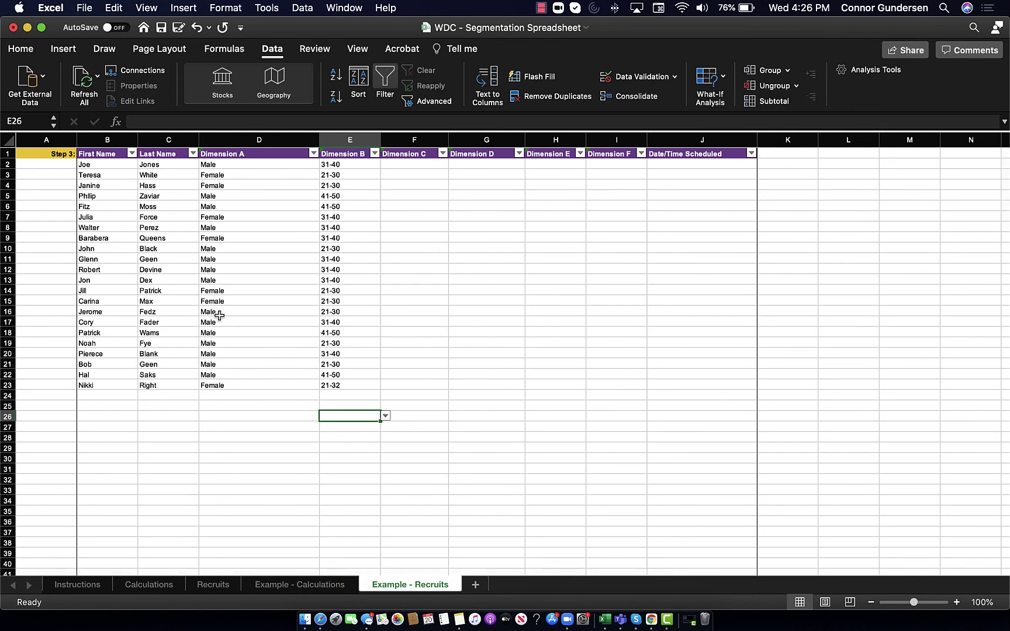
- Return to Example - Calculations to compare age actual counts 8, 9, 4 against targets 7, 7, 6
click(319, 583)
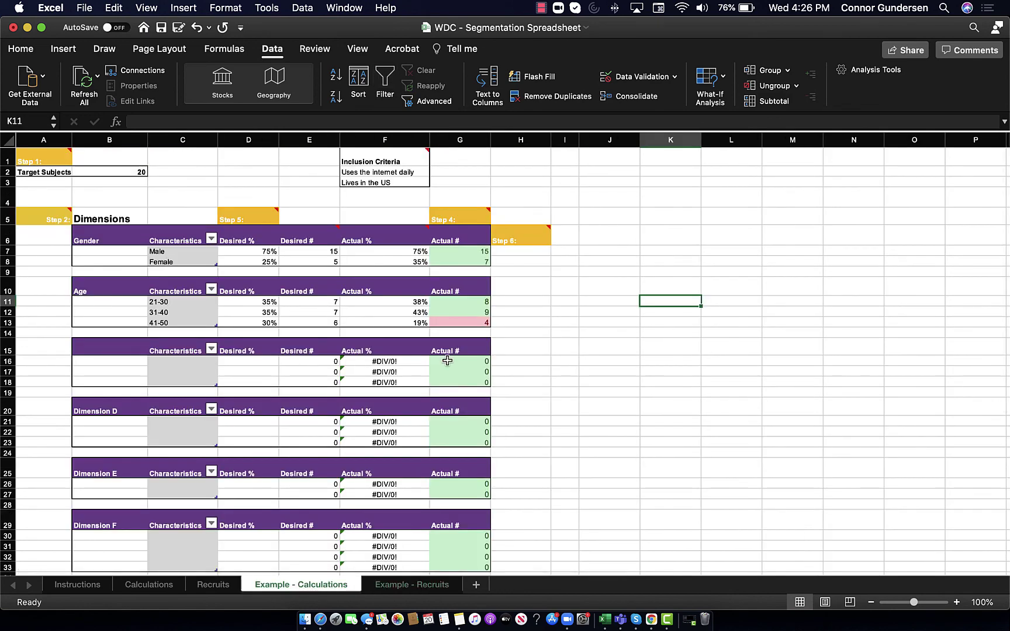